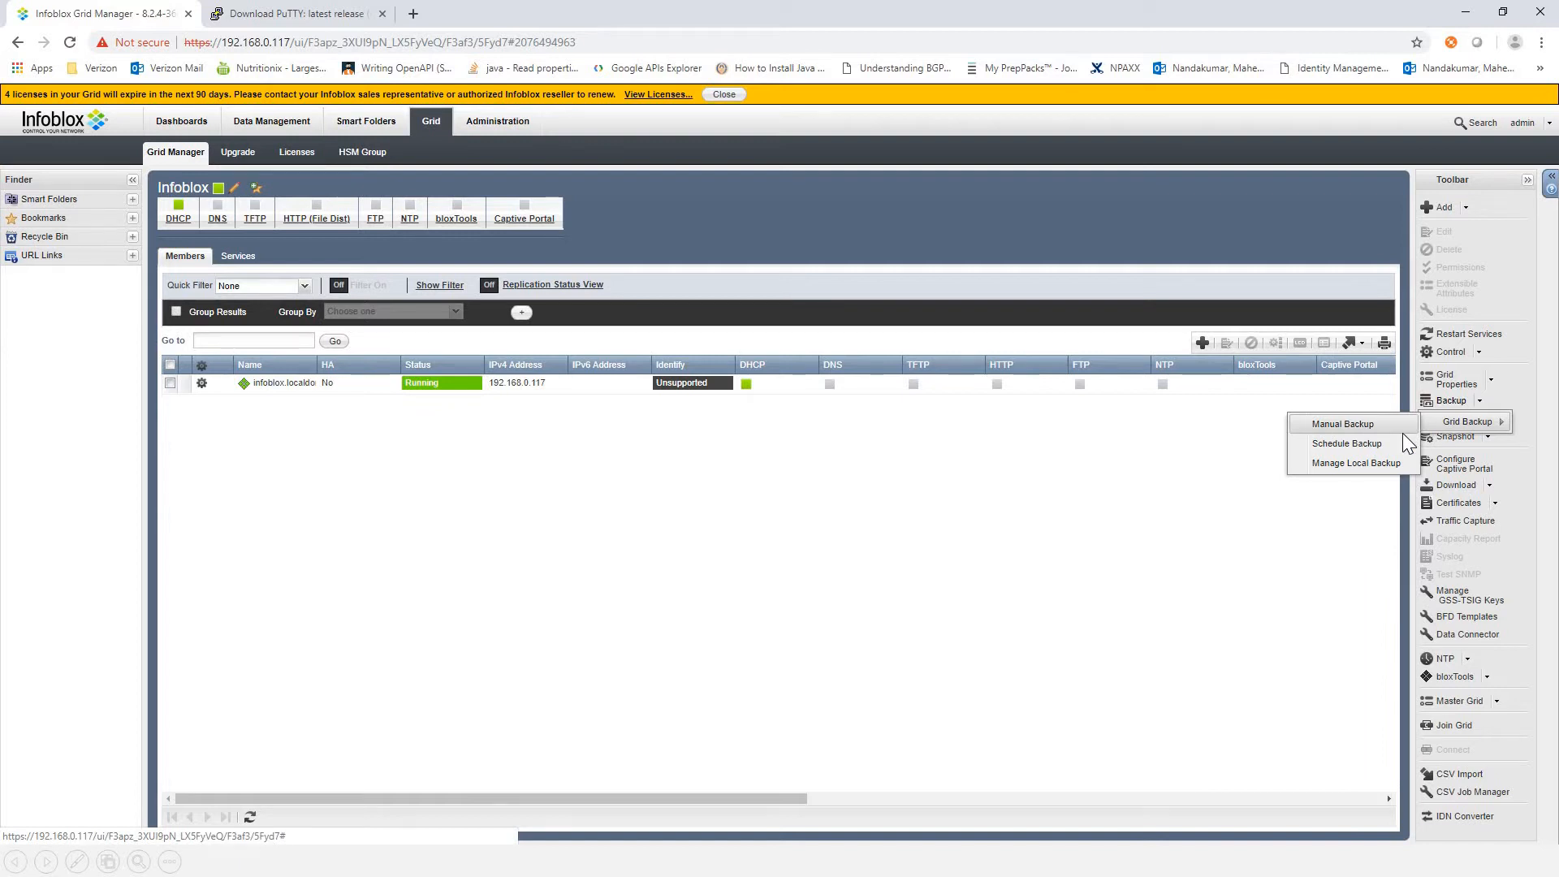
Step: Run a manual Grid backup with My Computer as the backup destination
click(1453, 403)
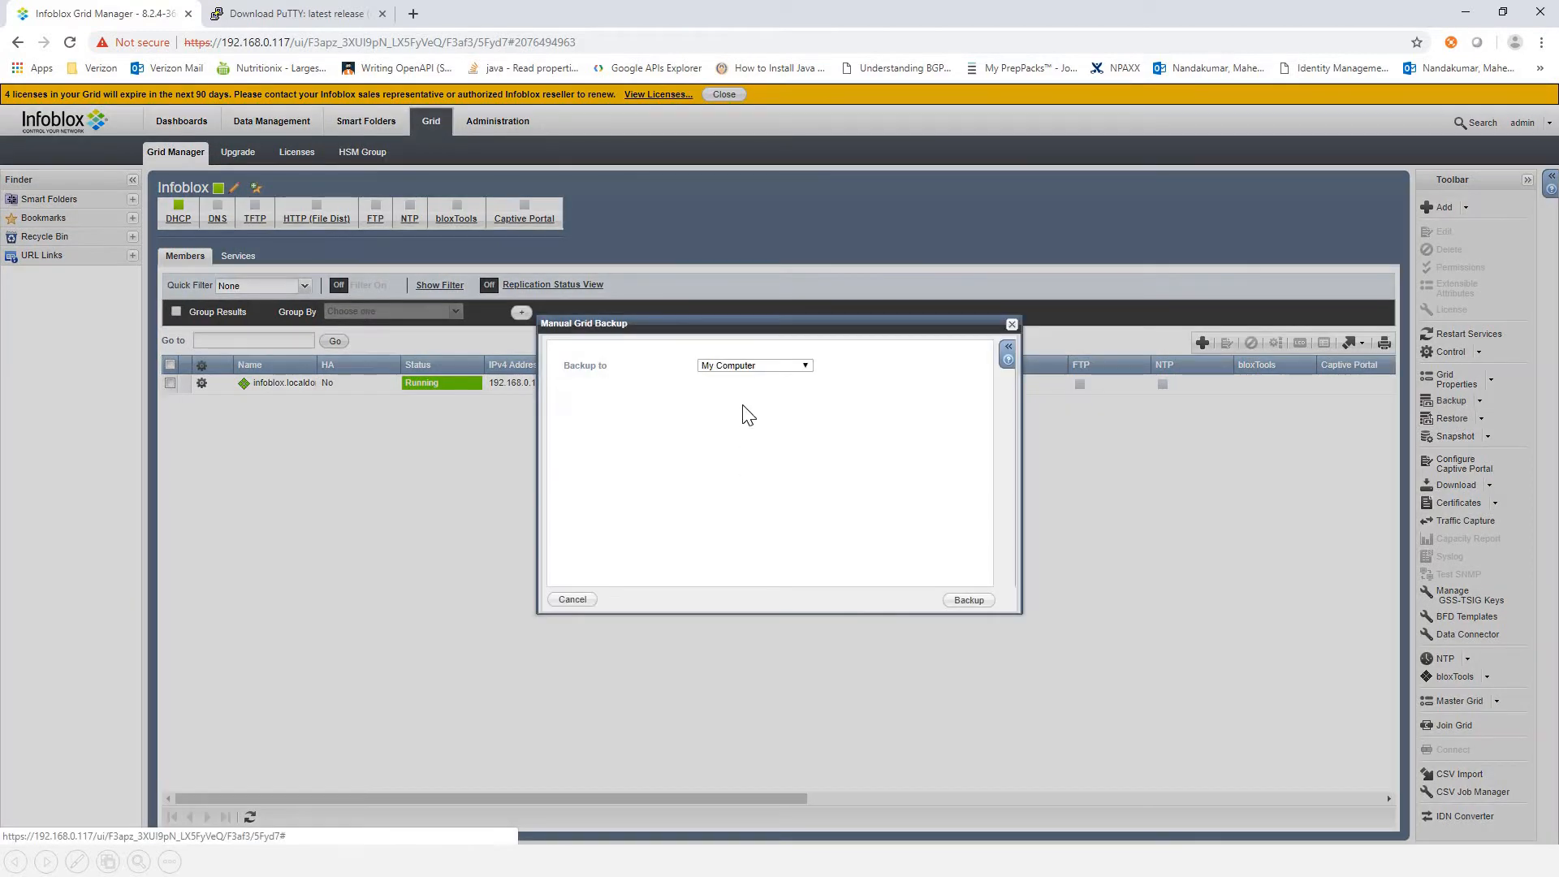
click(765, 364)
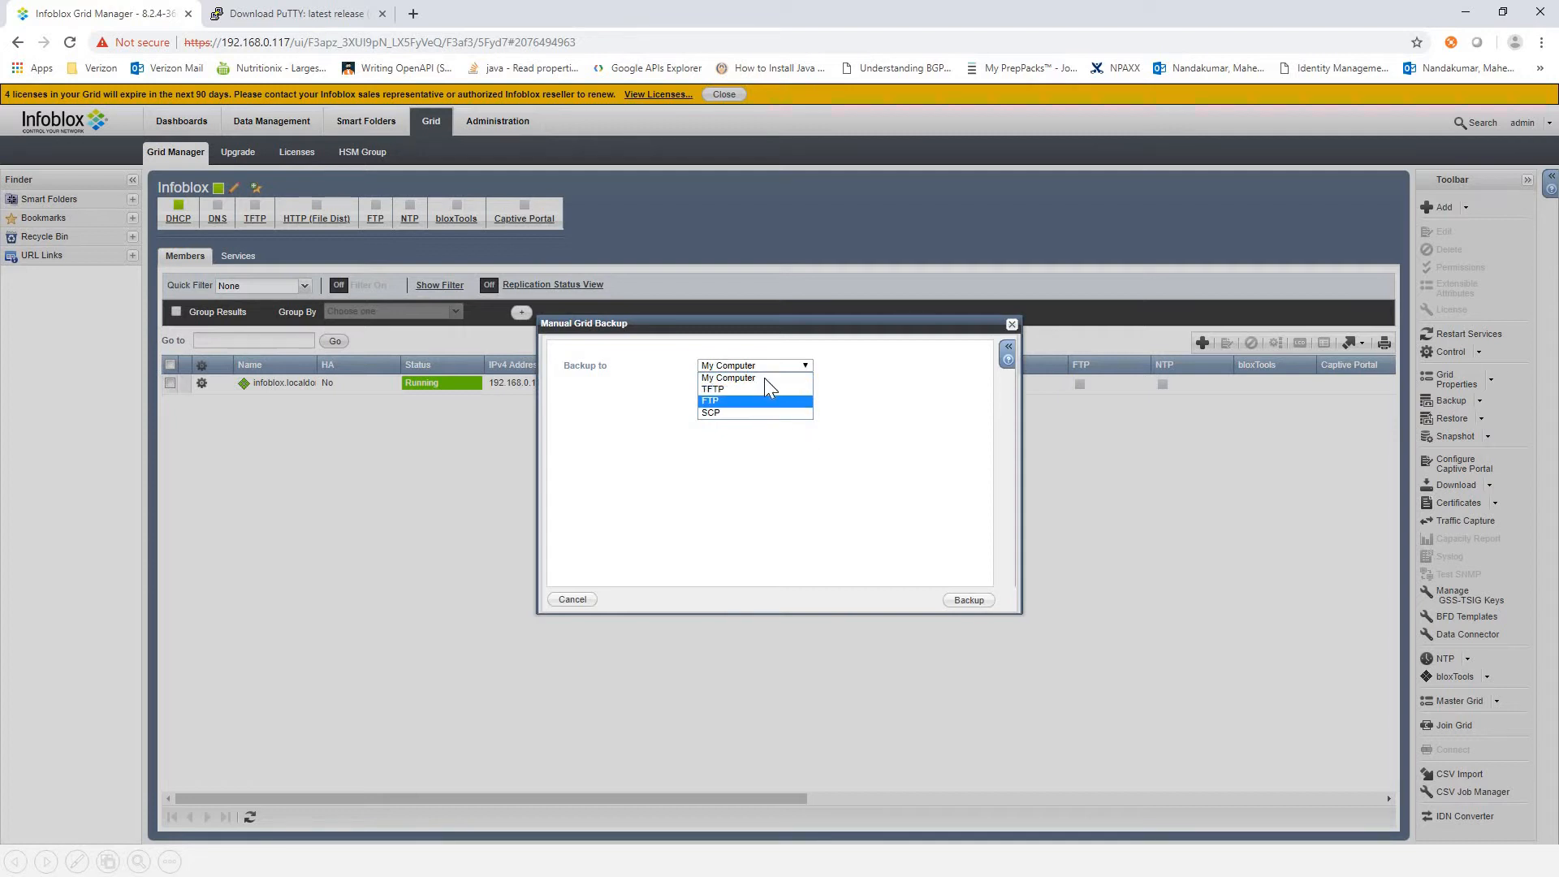
click(804, 451)
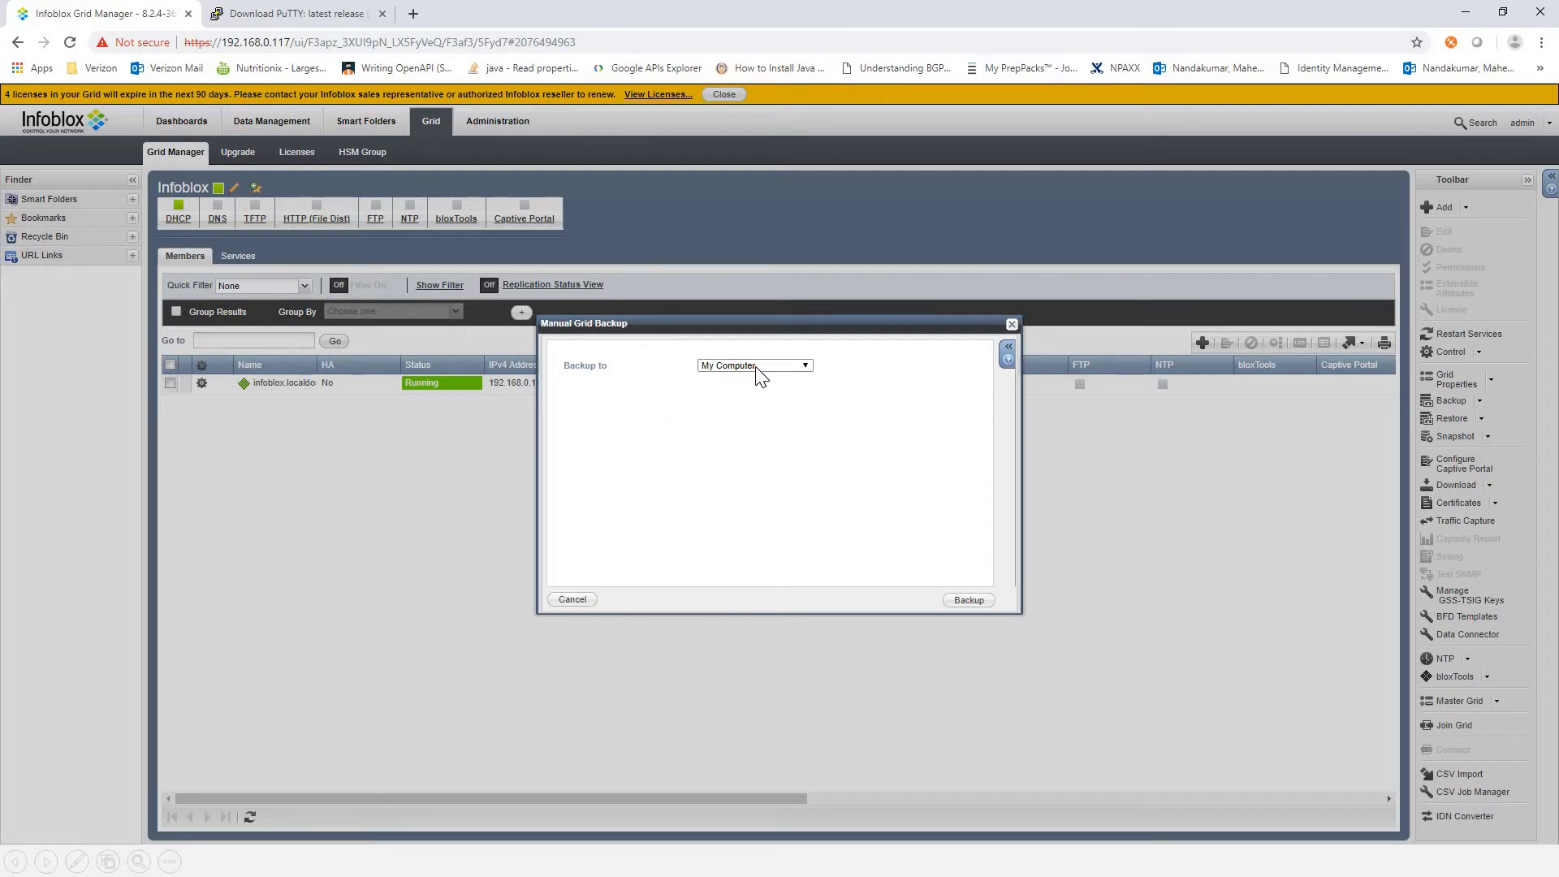
click(755, 367)
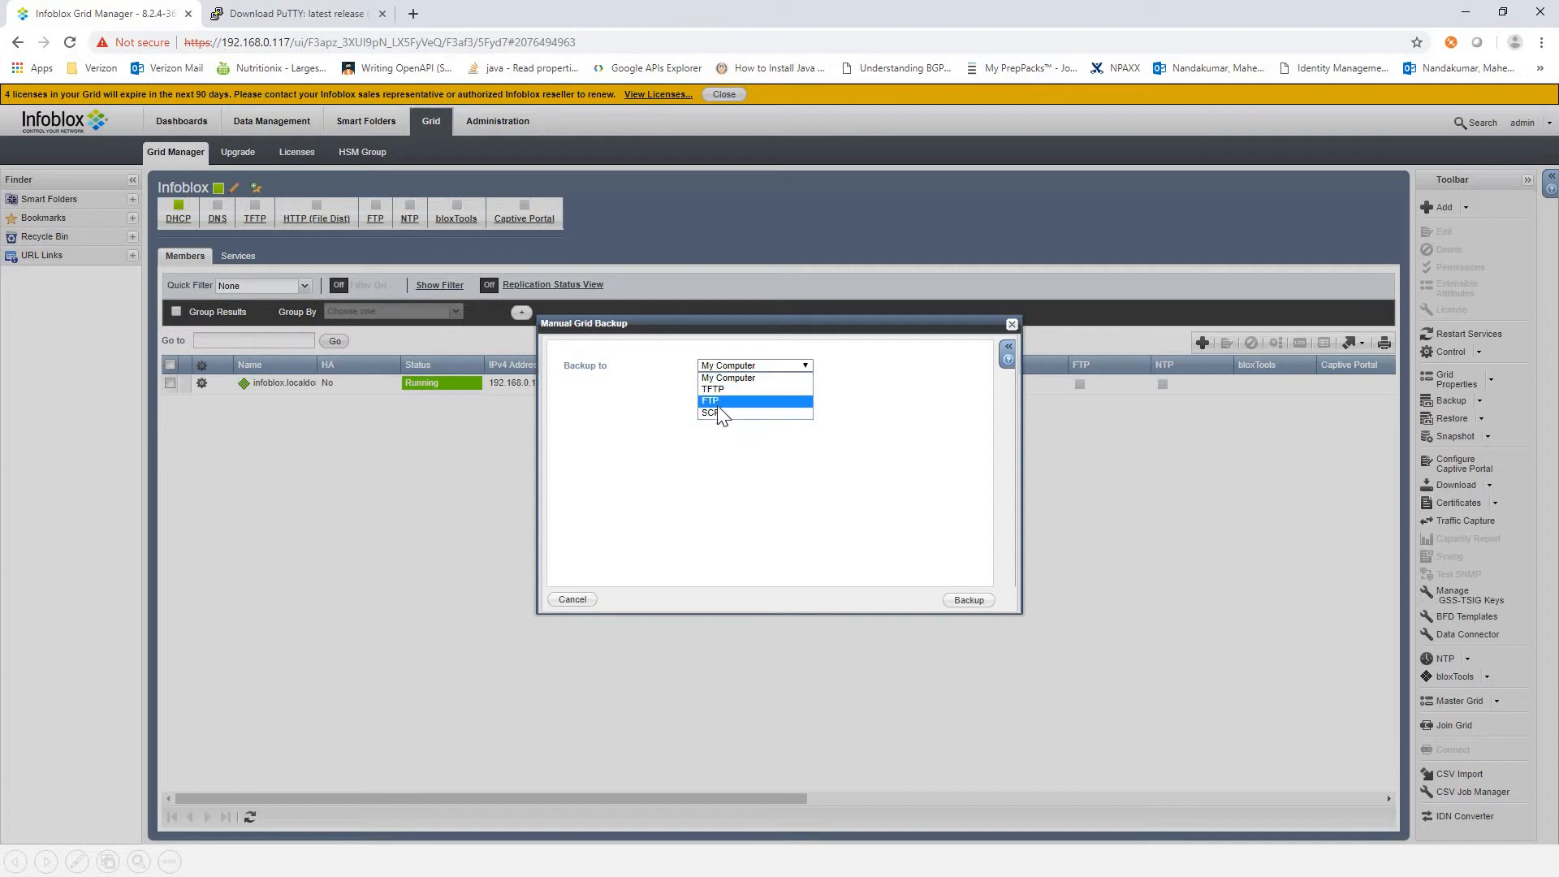
click(718, 371)
click(755, 366)
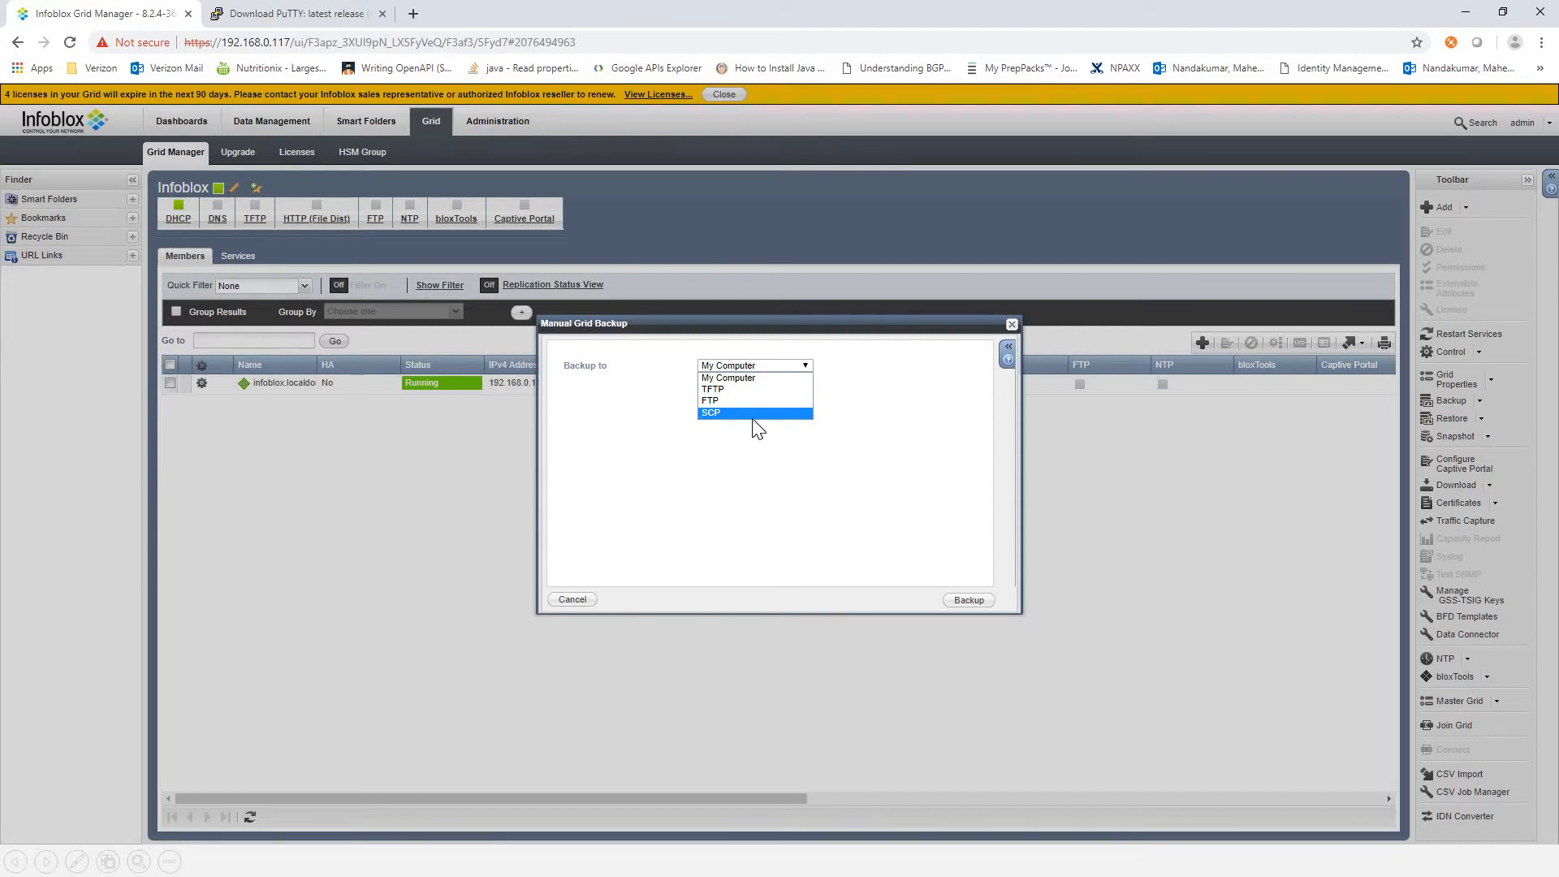
click(733, 377)
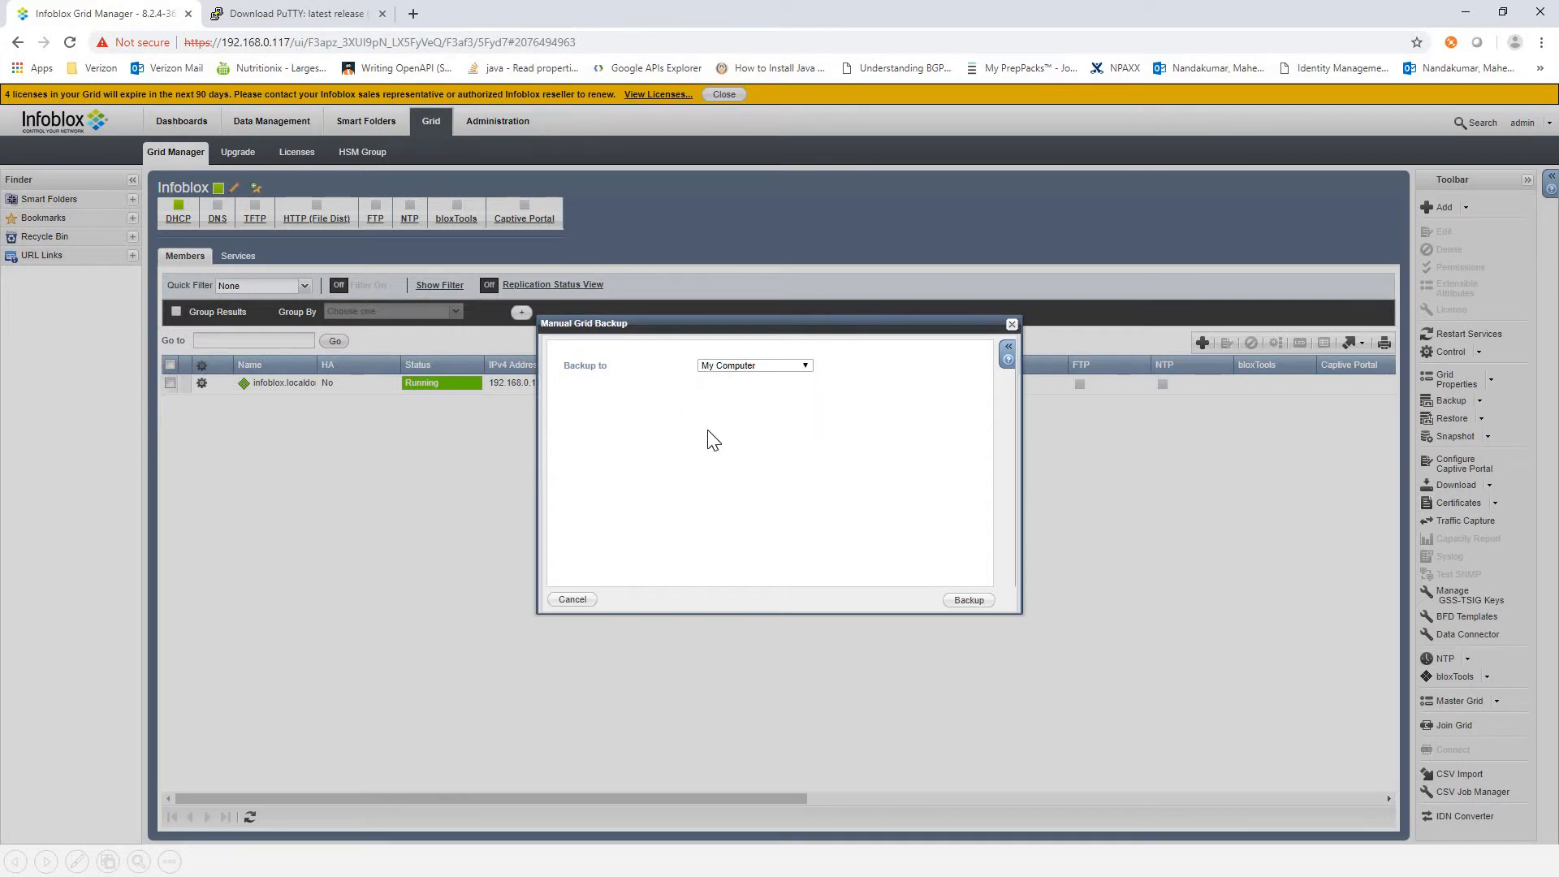
click(971, 600)
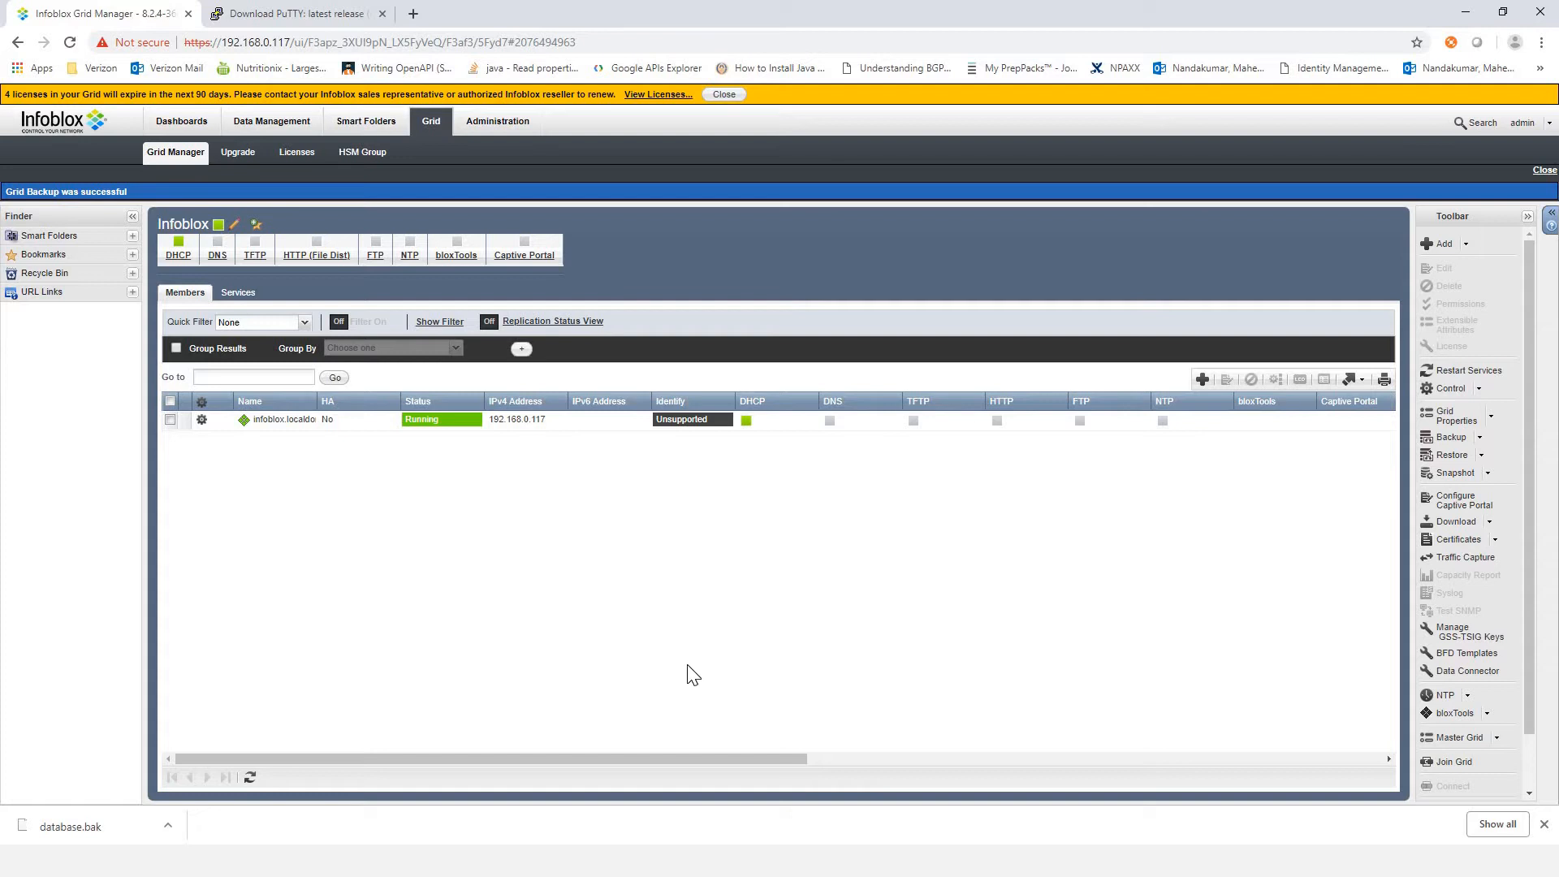
Step: Open the Restore Grid dialog and examine the available restore sources, leaving My Computer selected
click(1481, 456)
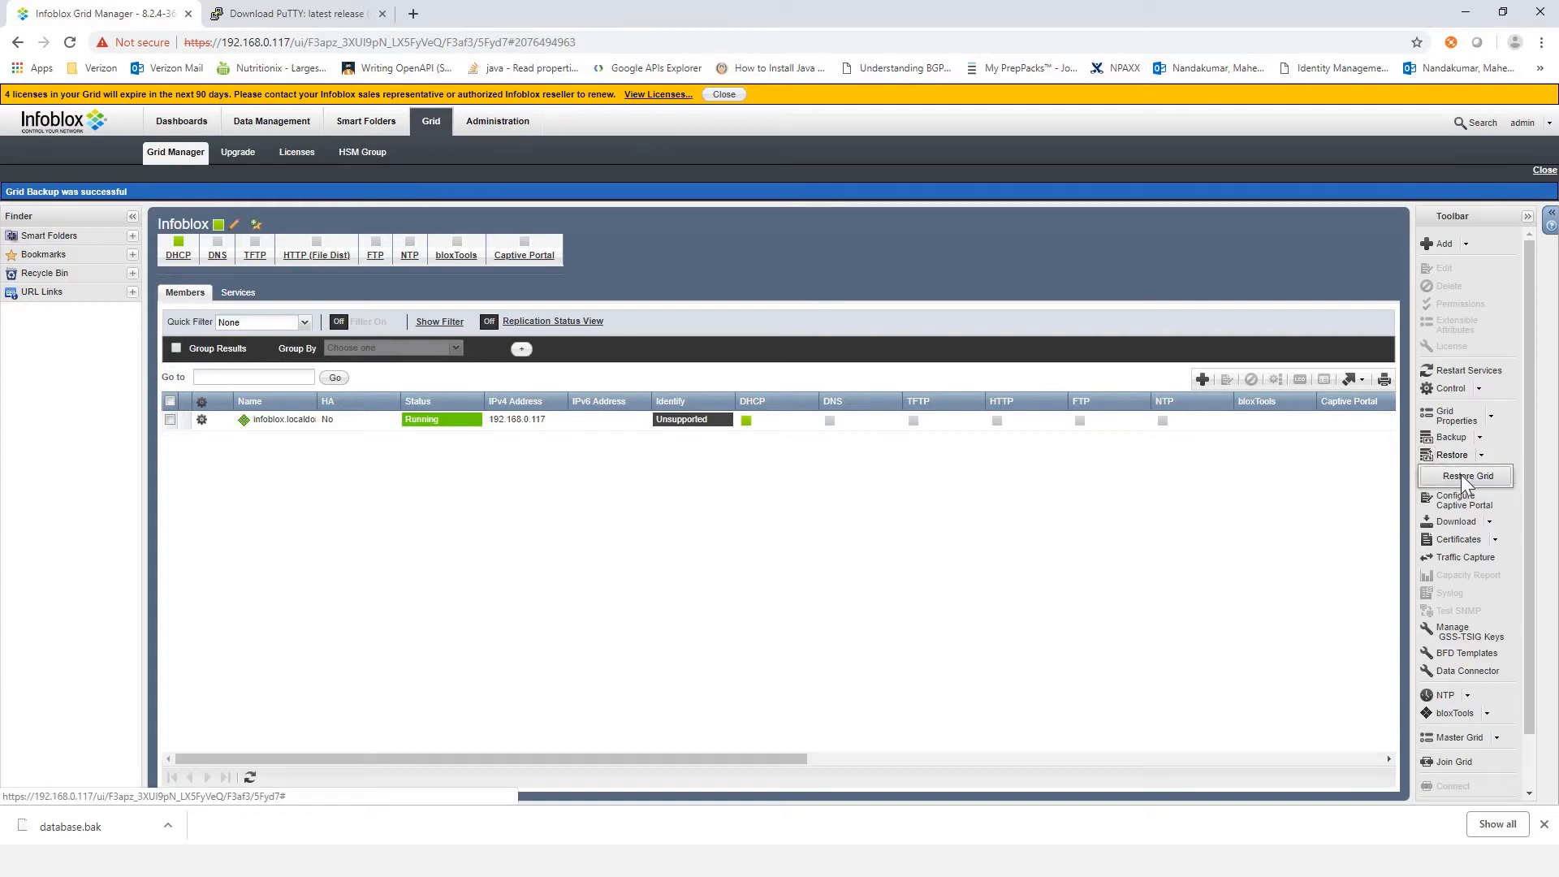
click(1459, 476)
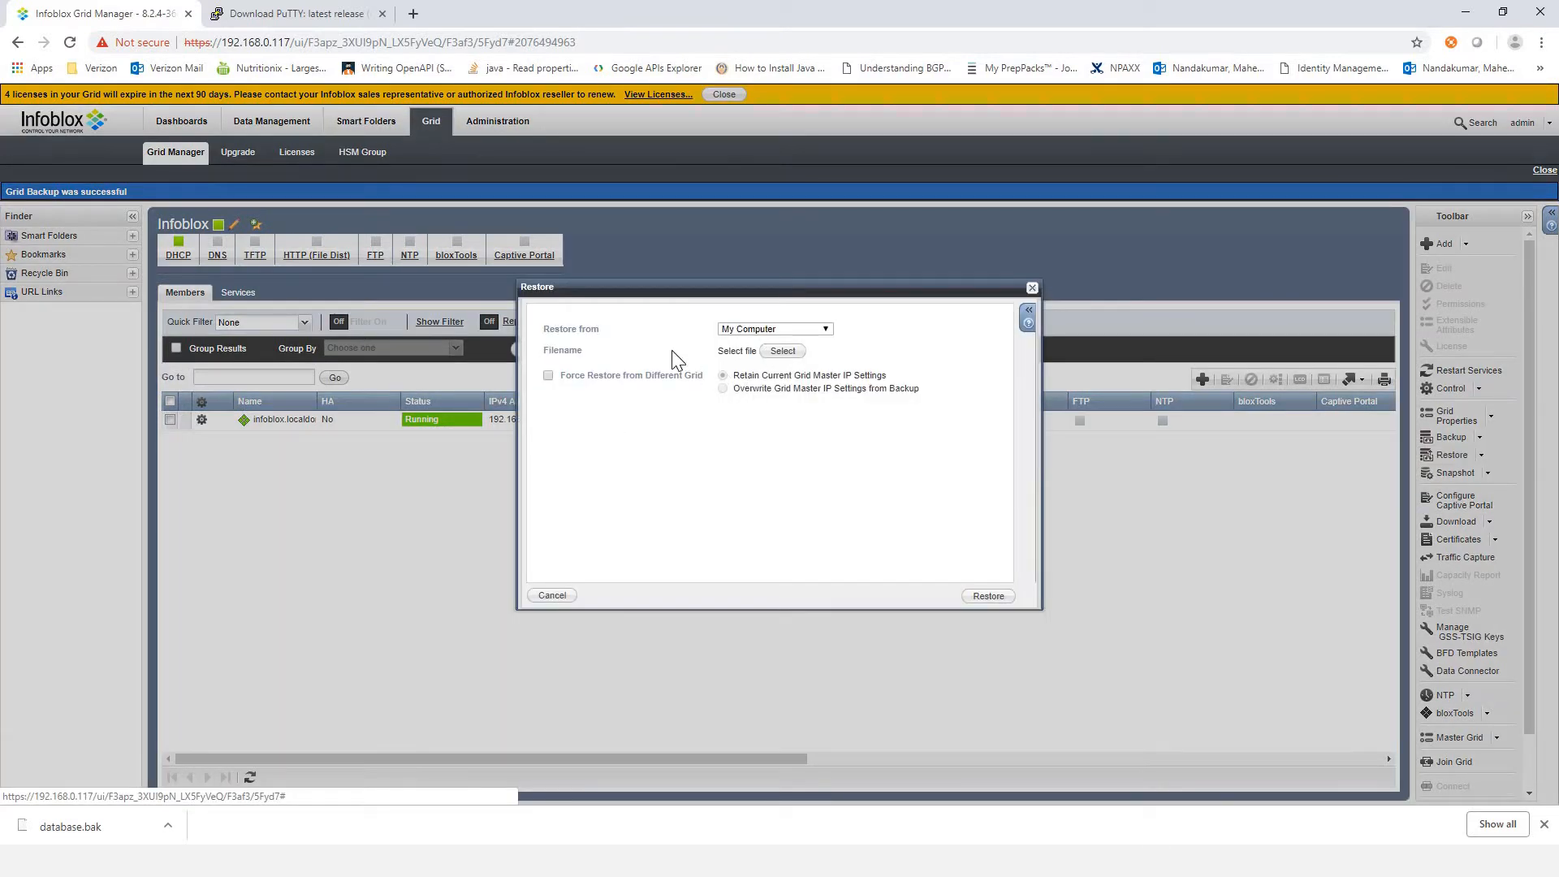
click(771, 329)
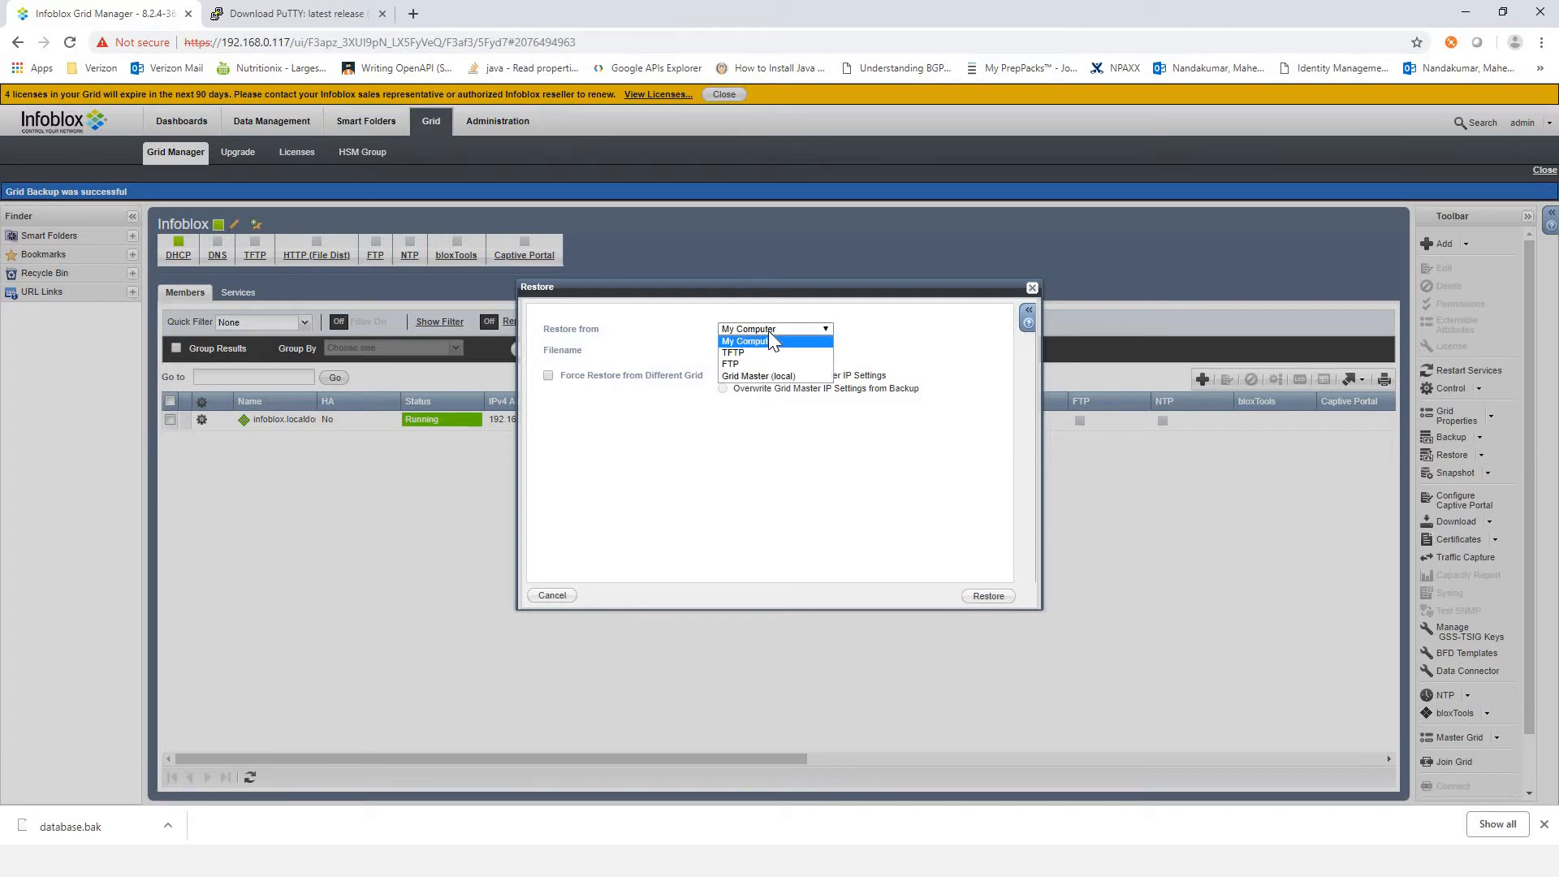
click(781, 338)
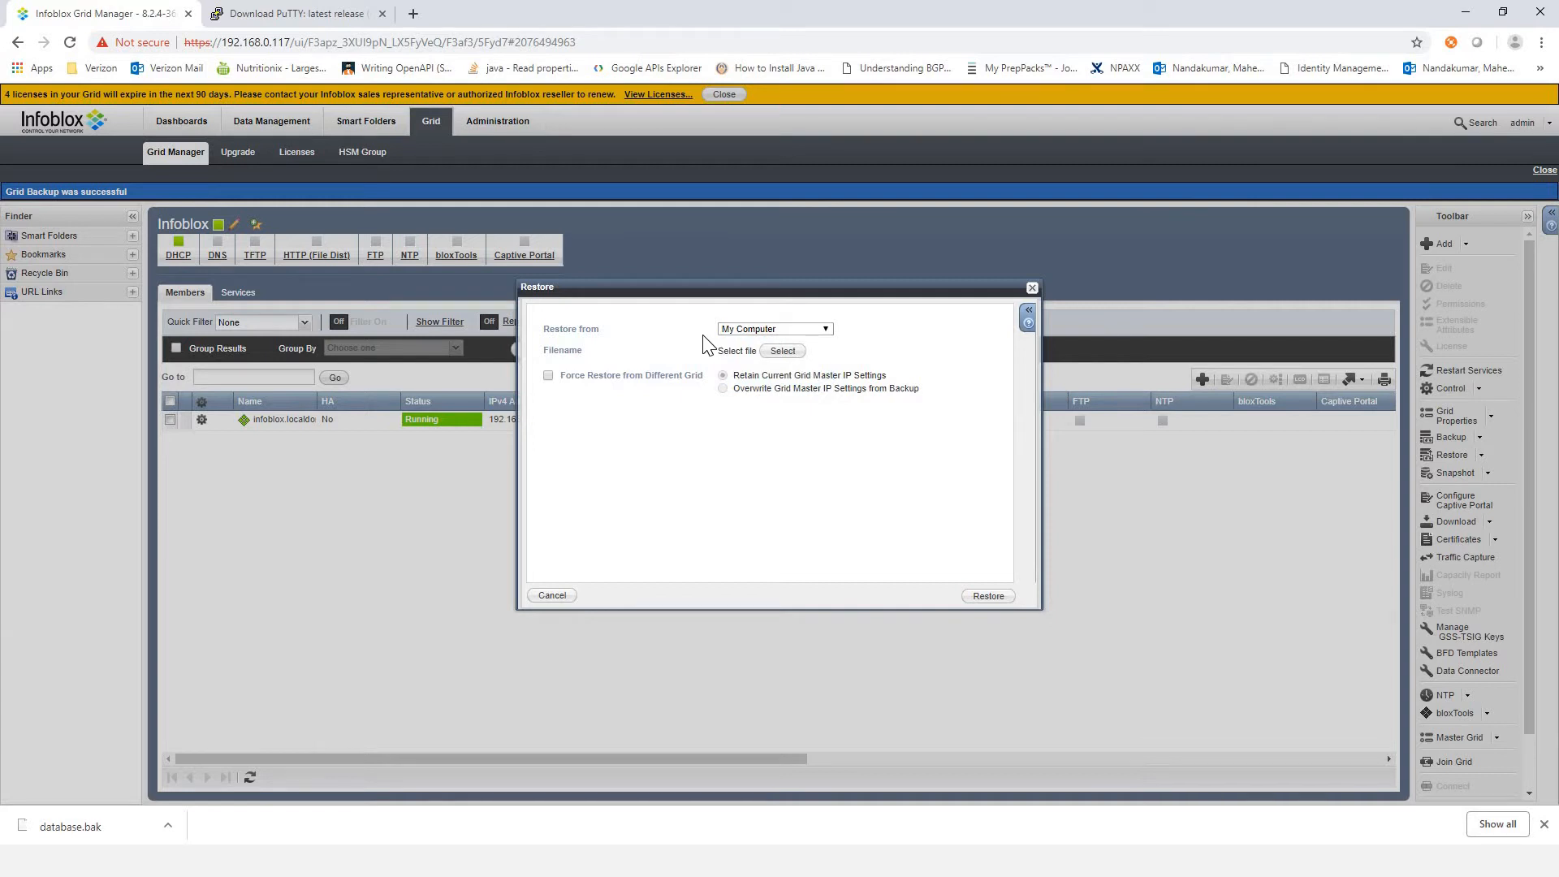
click(768, 328)
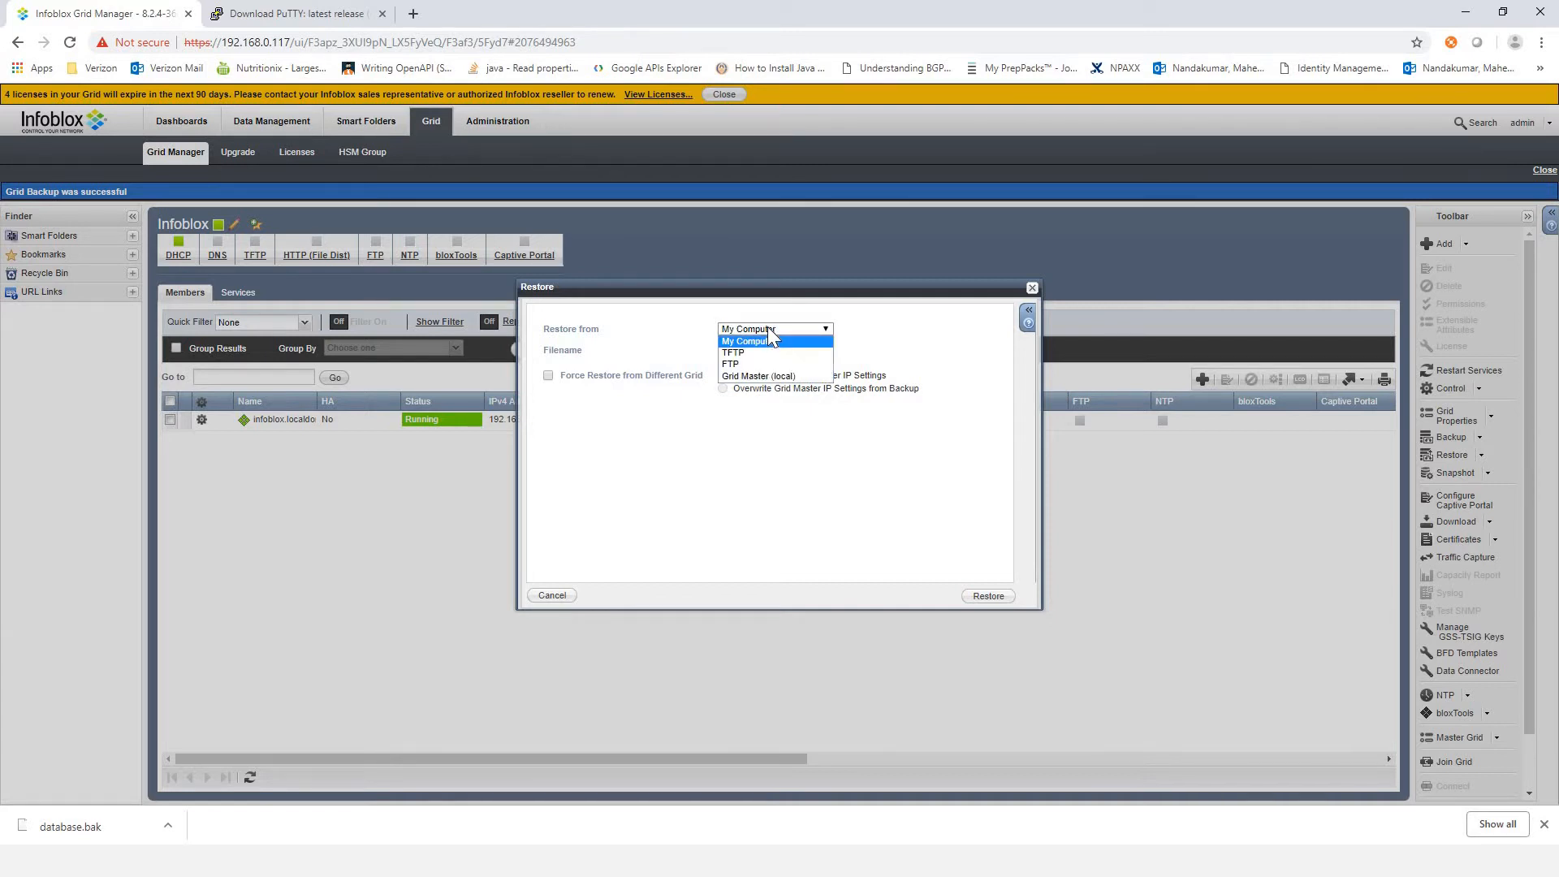
click(767, 326)
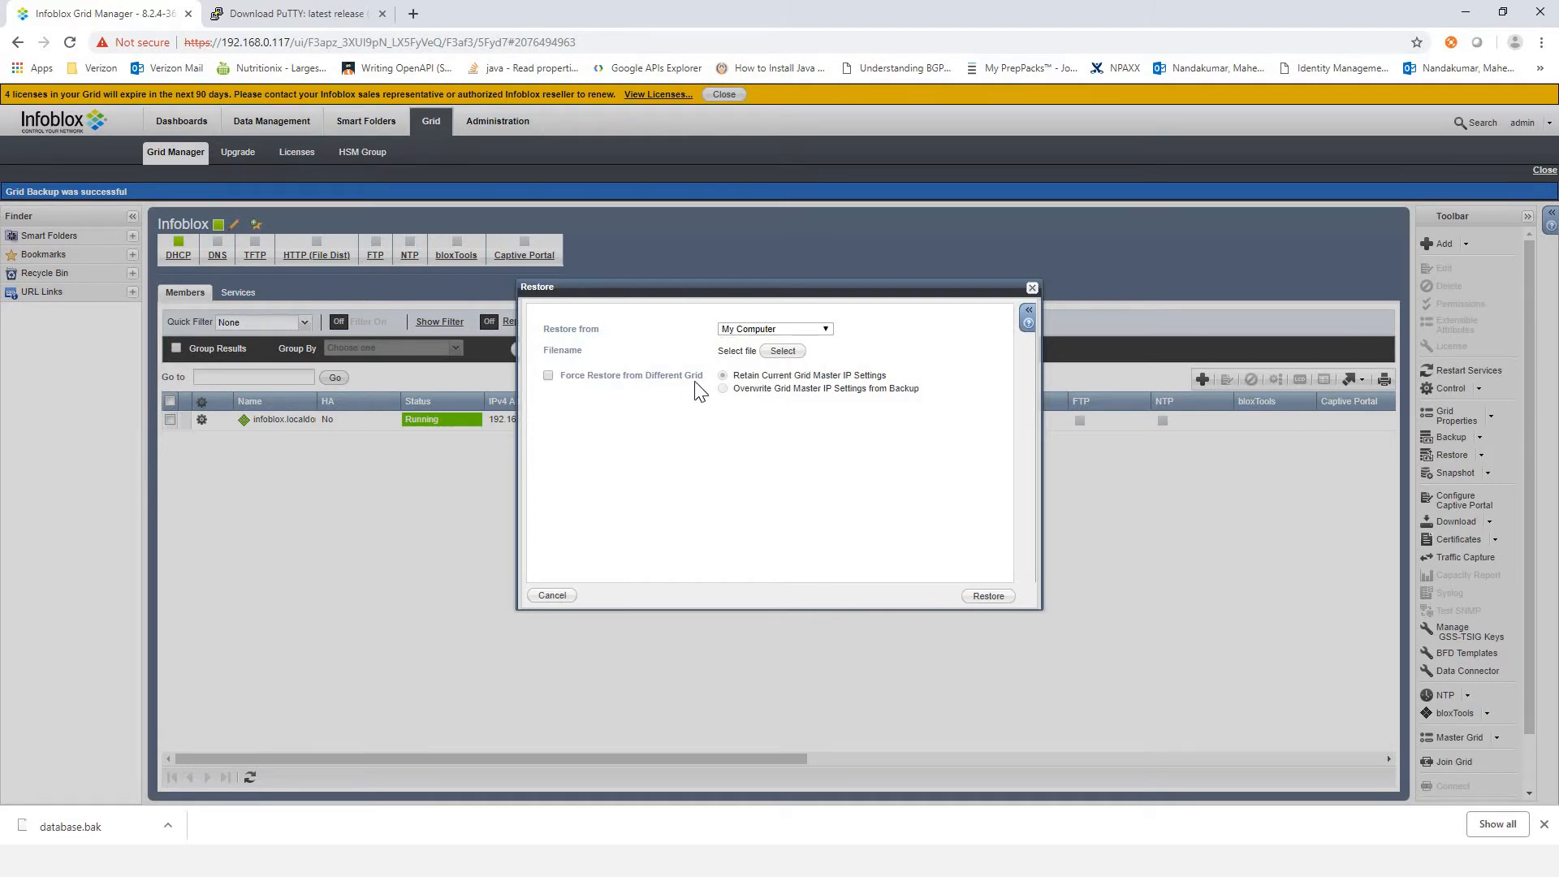
Step: Examine the backup file selection and the Force Restore from Different Grid option, and close the Restore dialog without restoring
click(797, 351)
drag(673, 380, 680, 384)
click(560, 378)
click(1031, 289)
Step: Switch to the slide presentation and advance to the slide on Lite Upgrade and Full Upgrade
key(alt+Tab)
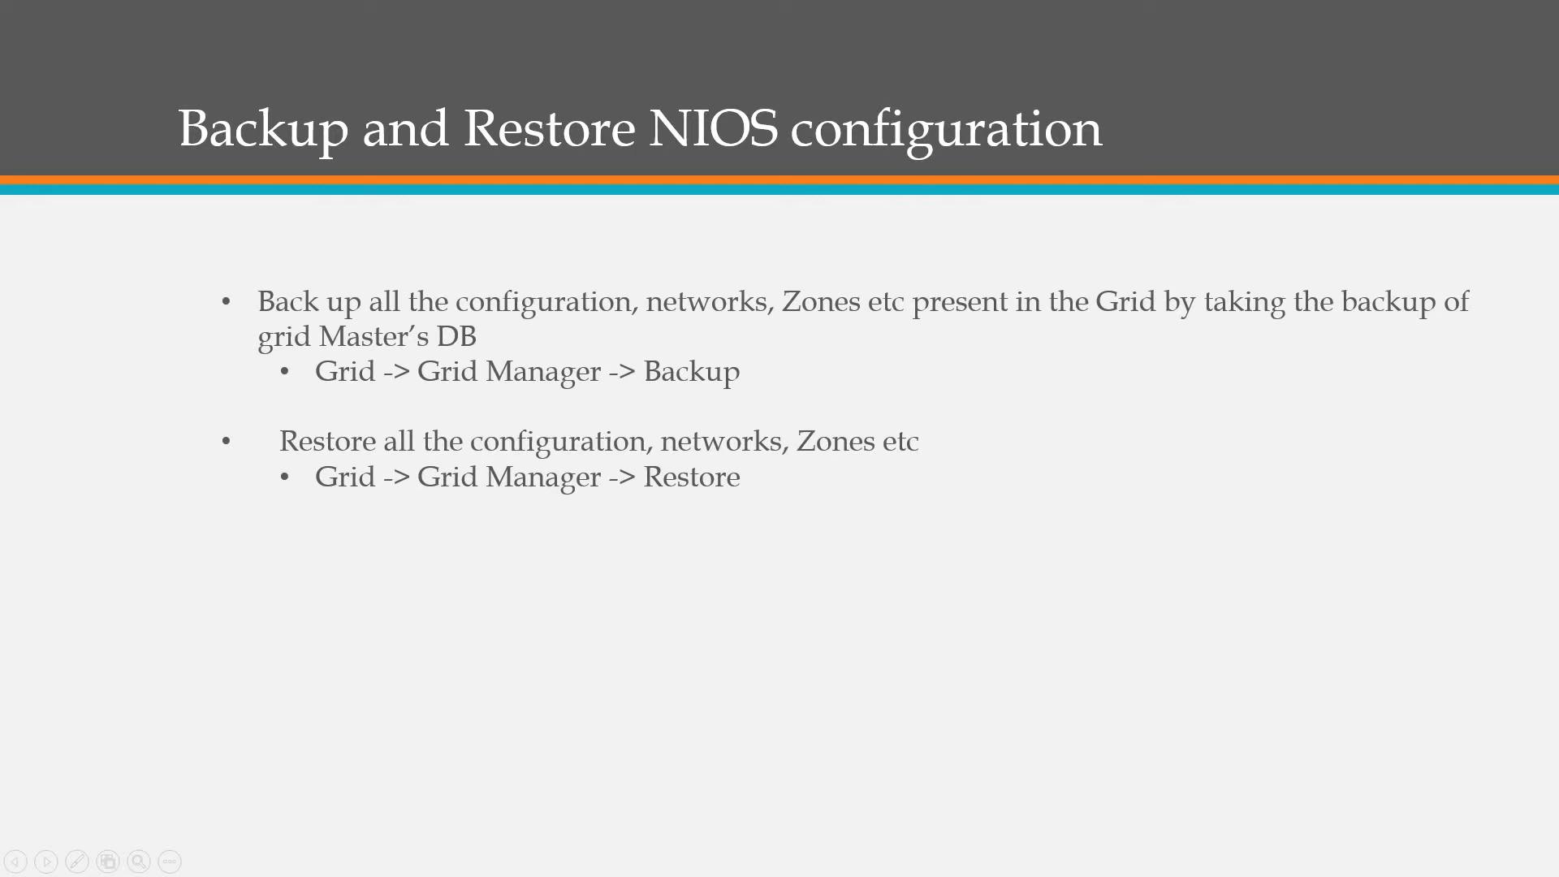
key(Right)
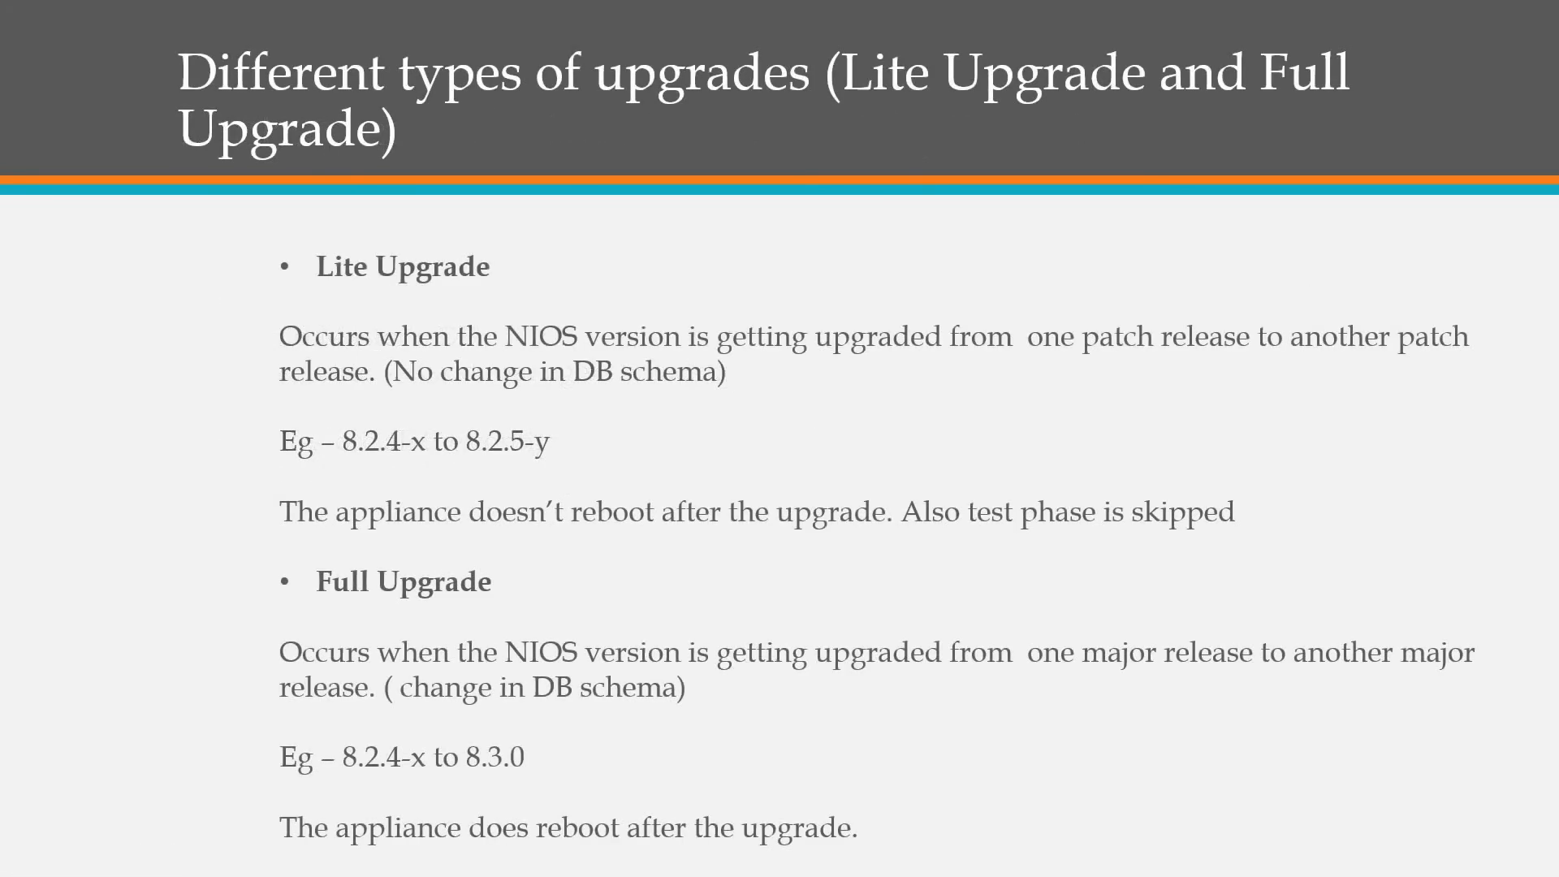
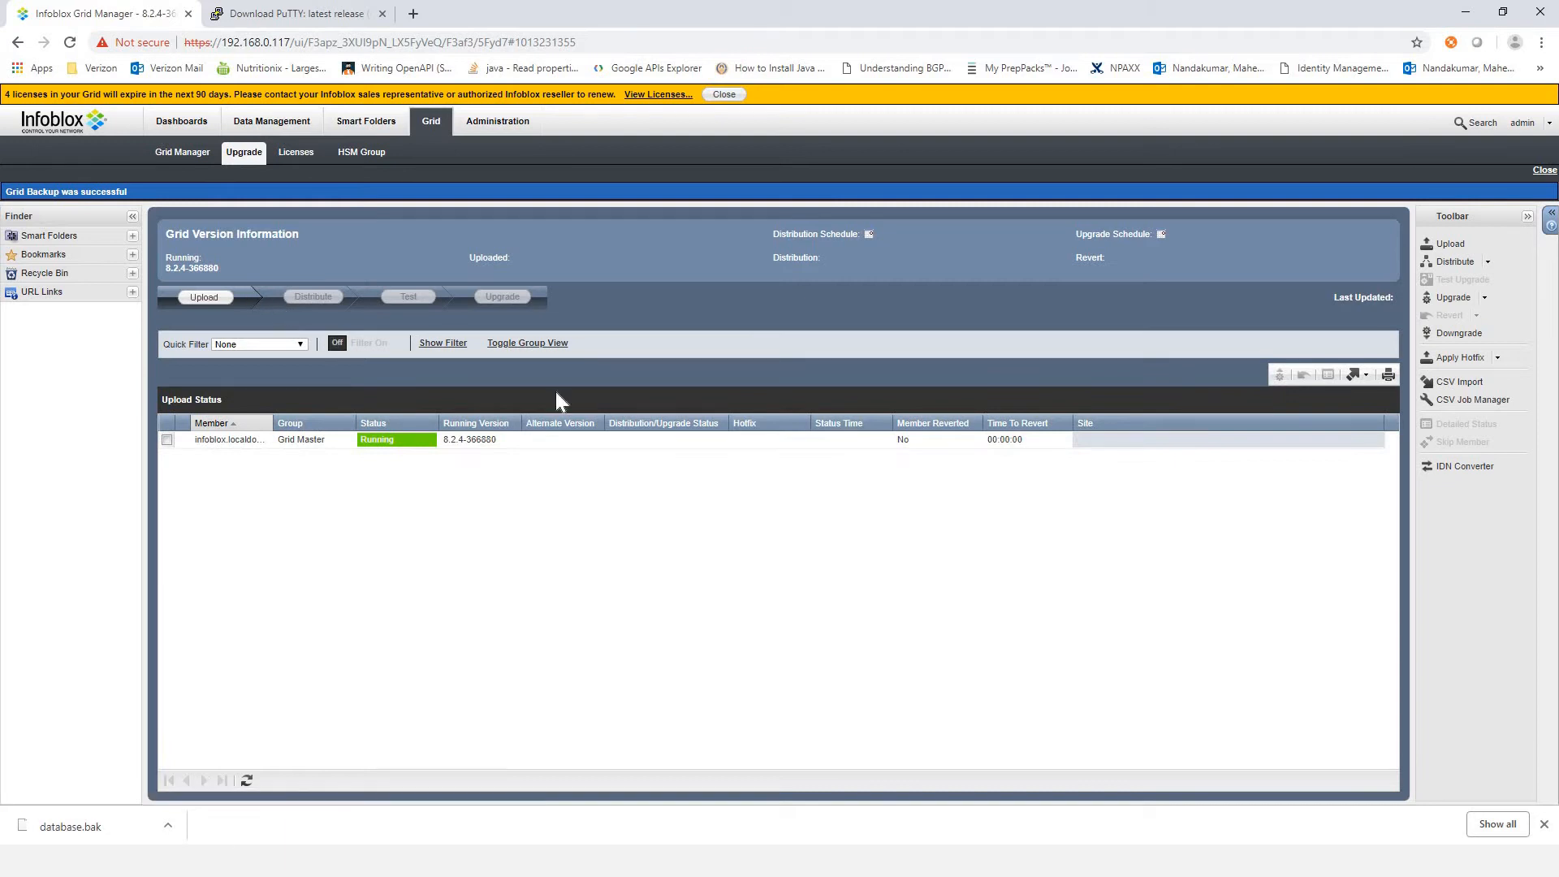
Step: Switch the upgrade status to group view and examine the Default upgrade group's distribution and upgrade settings, leaving them unchanged
click(536, 344)
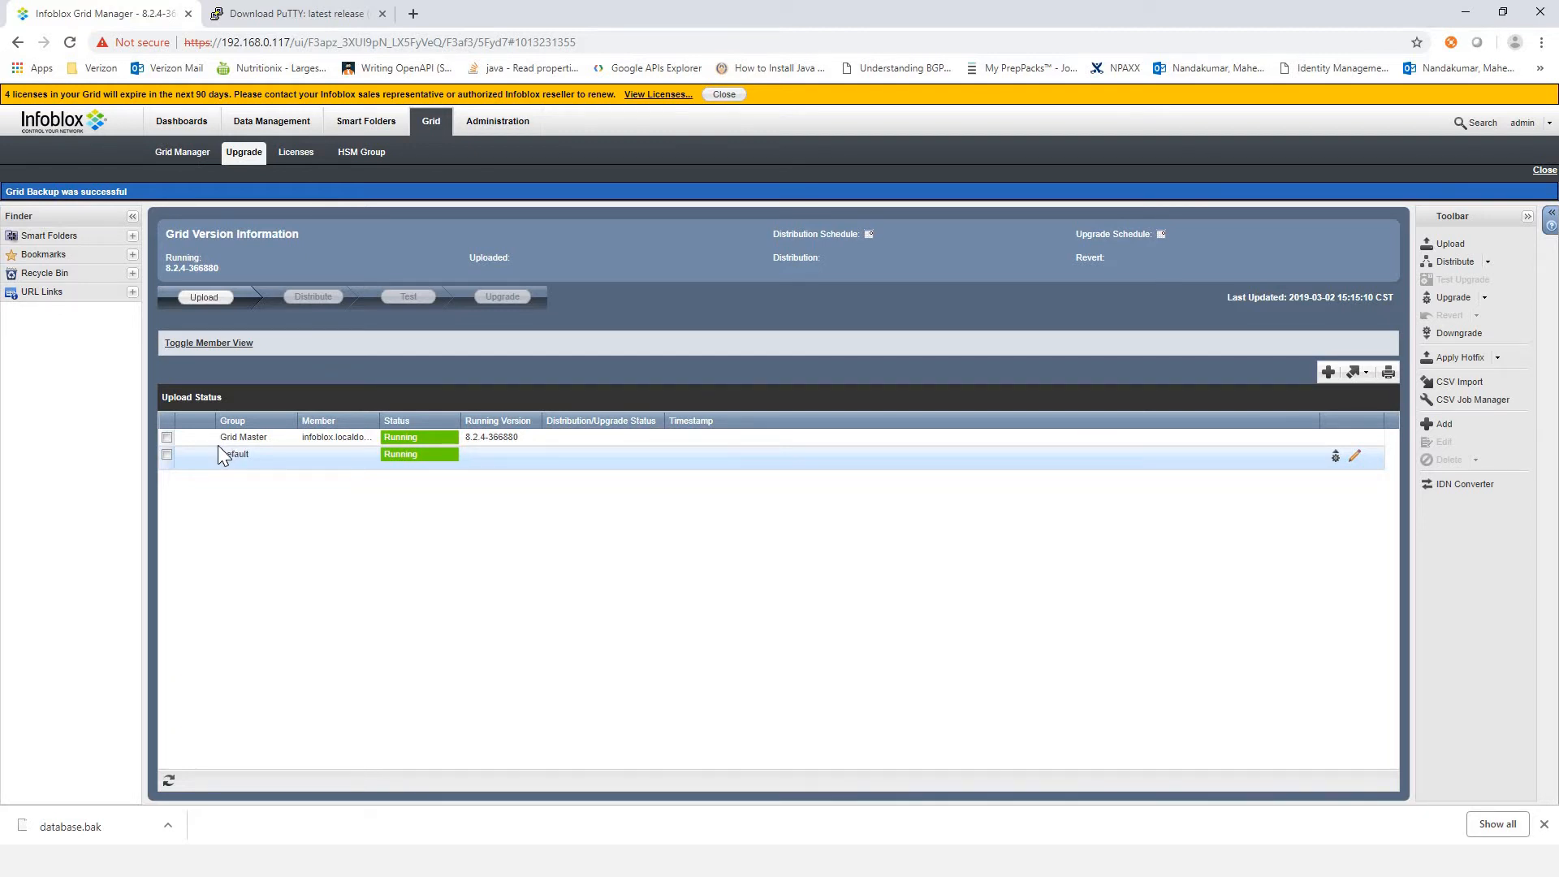
click(166, 454)
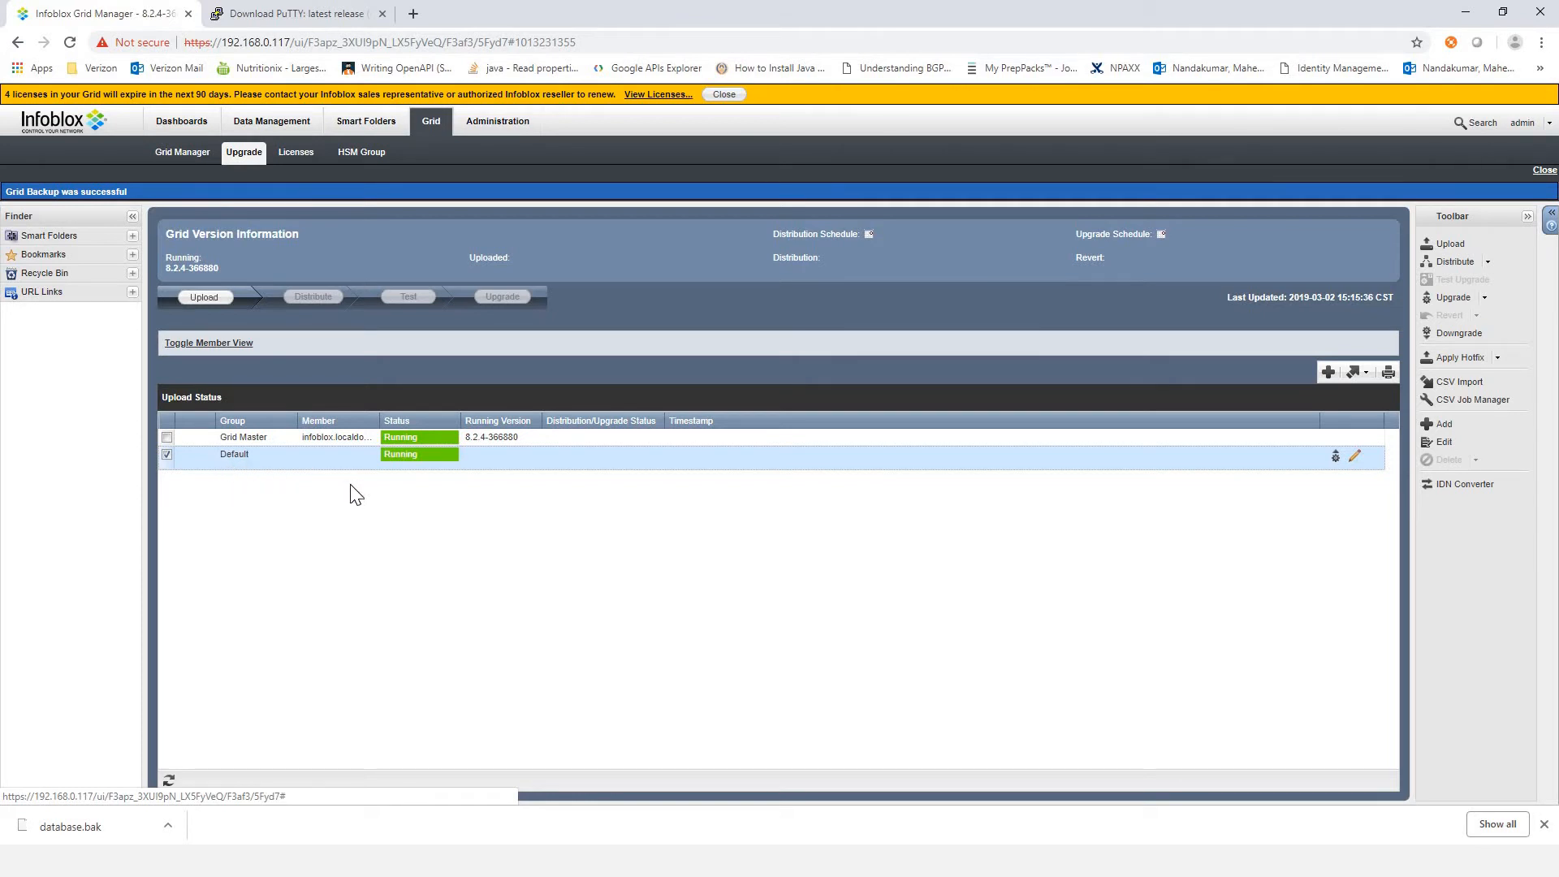
click(1354, 458)
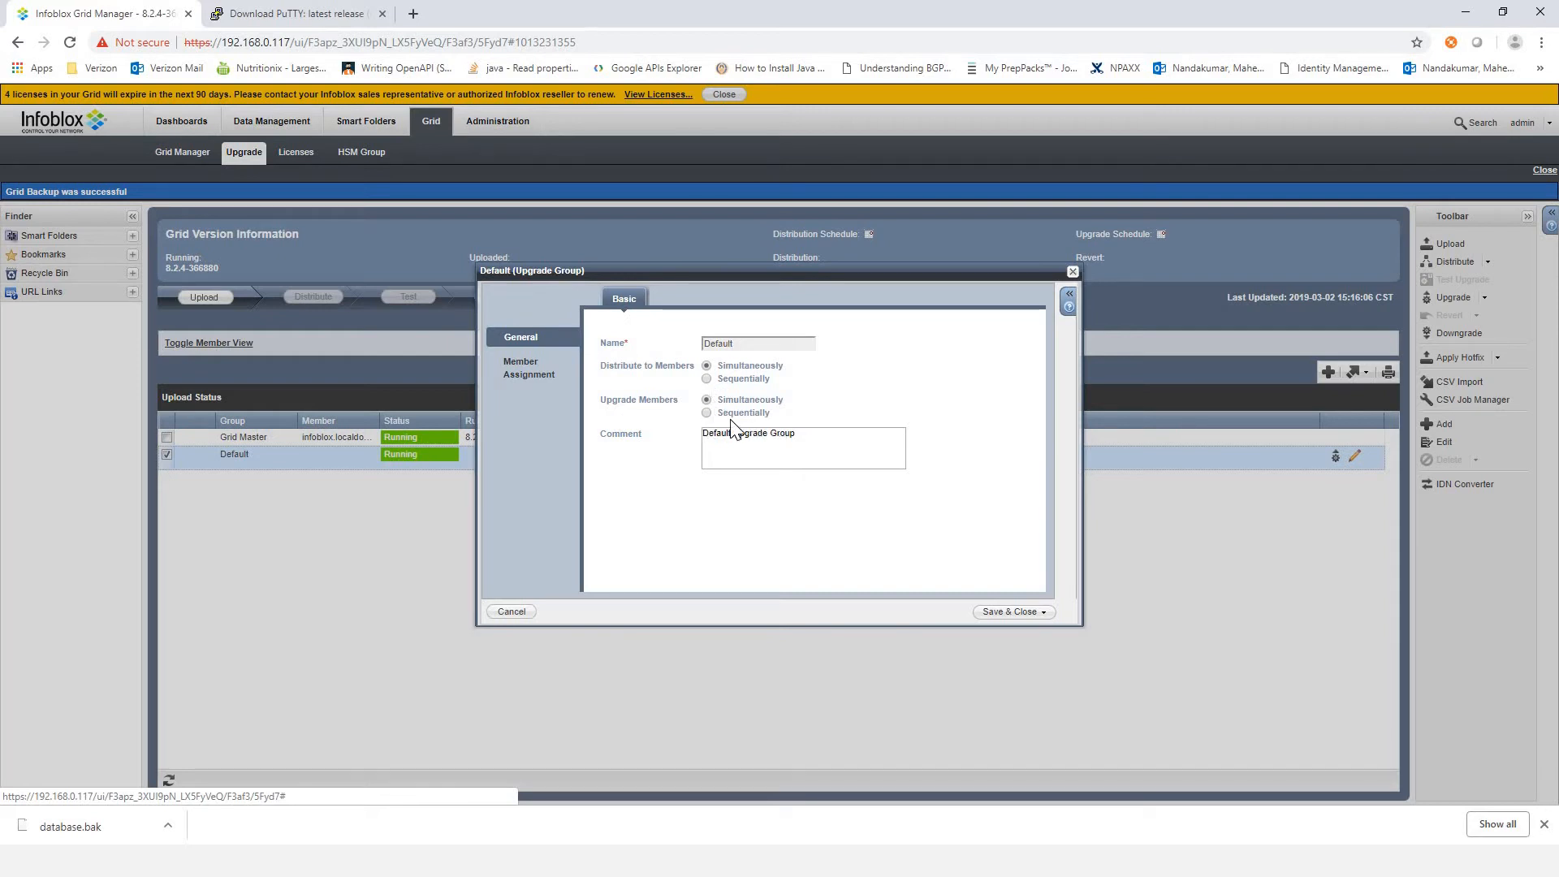
click(1072, 271)
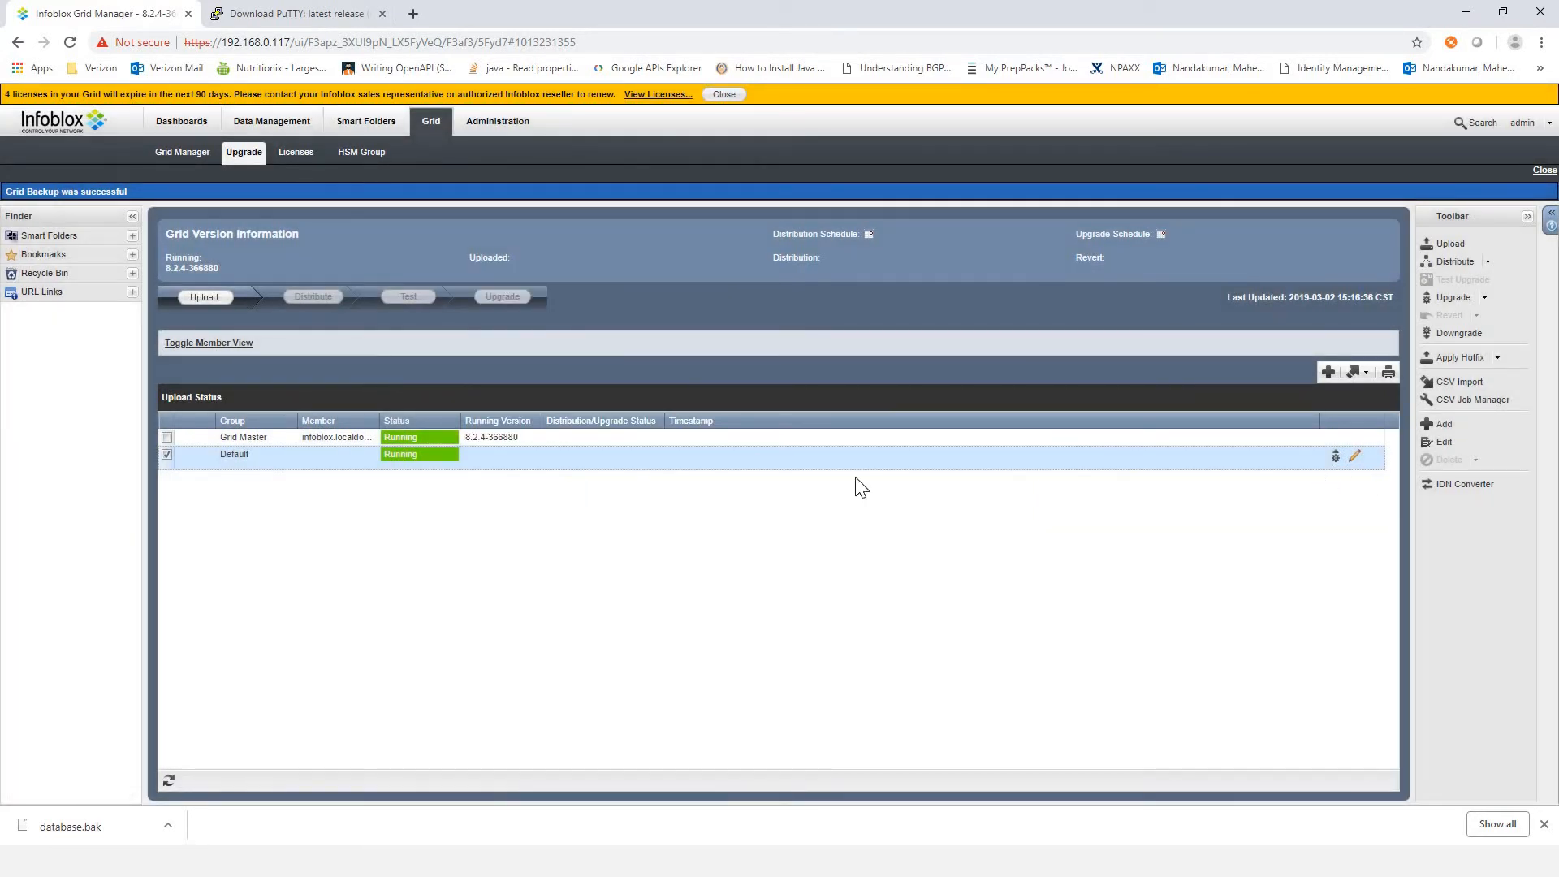
click(168, 455)
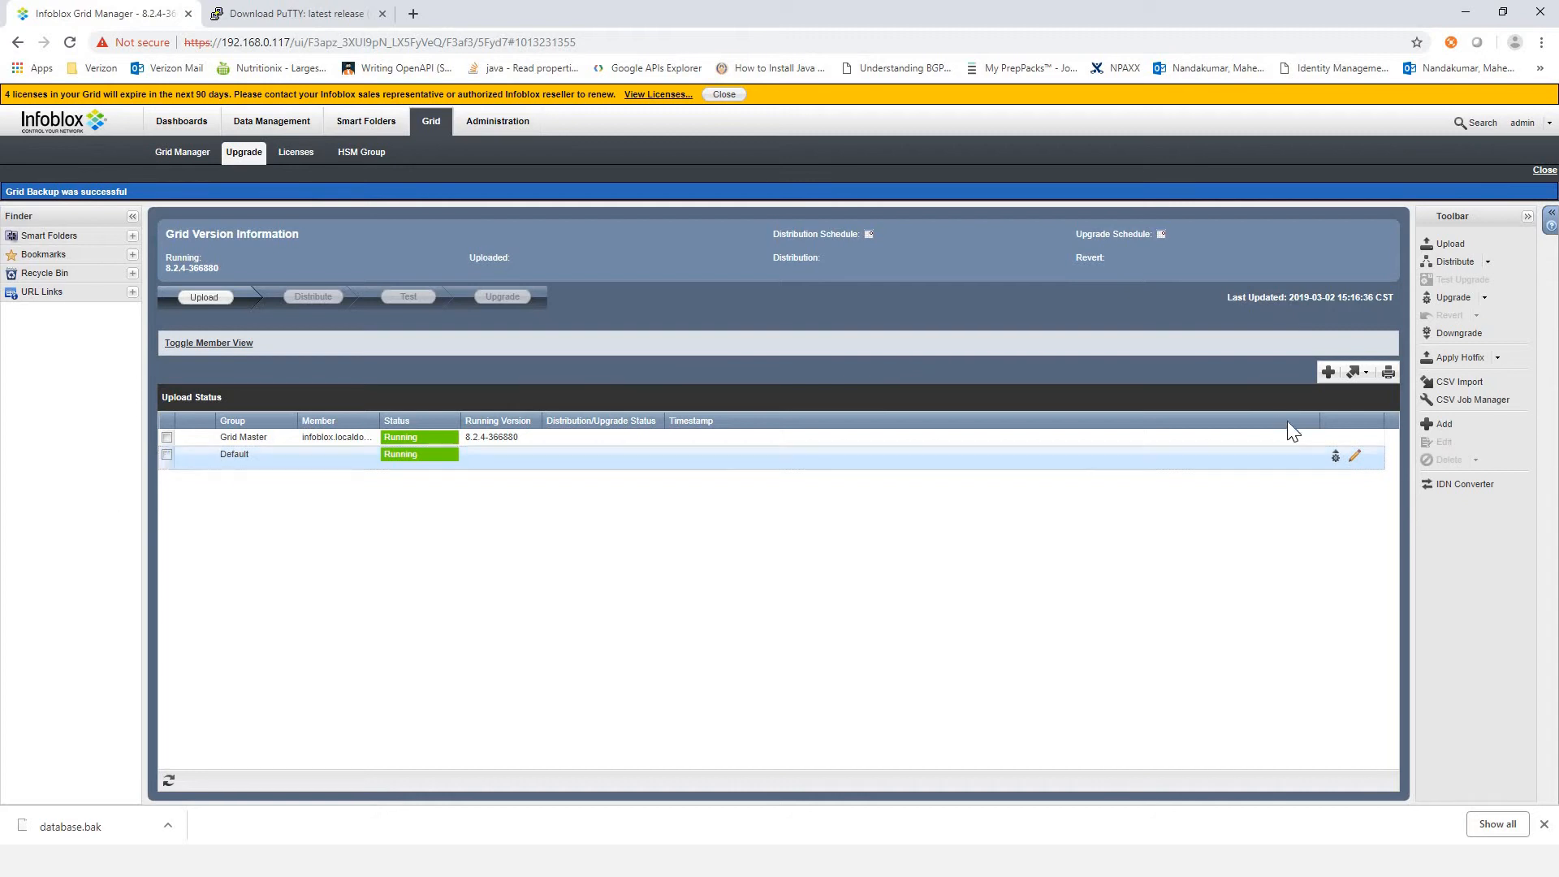
click(1328, 373)
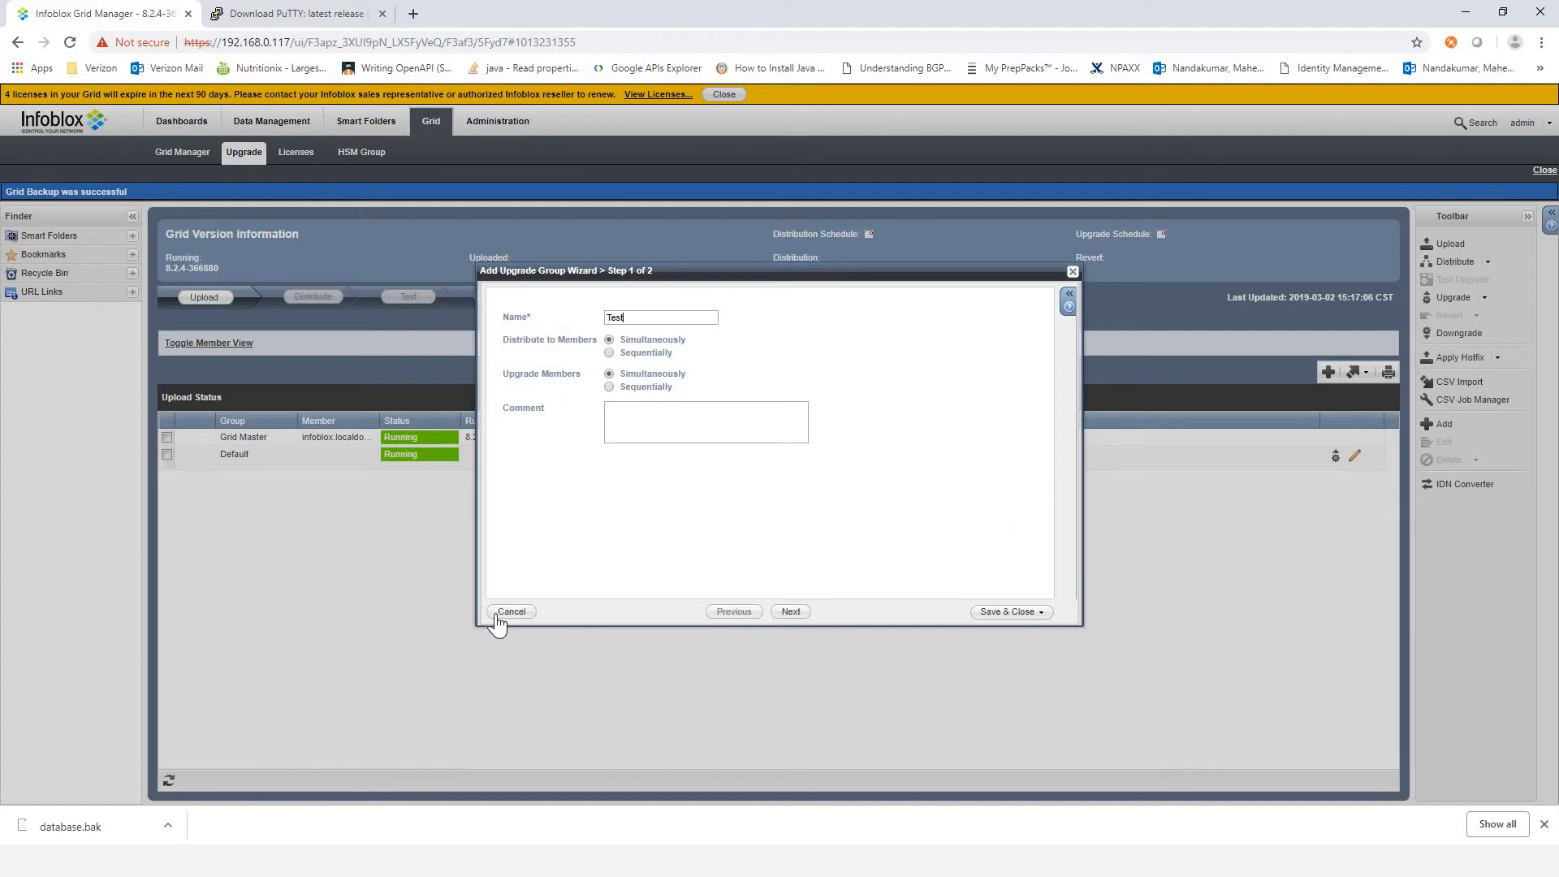
click(1071, 272)
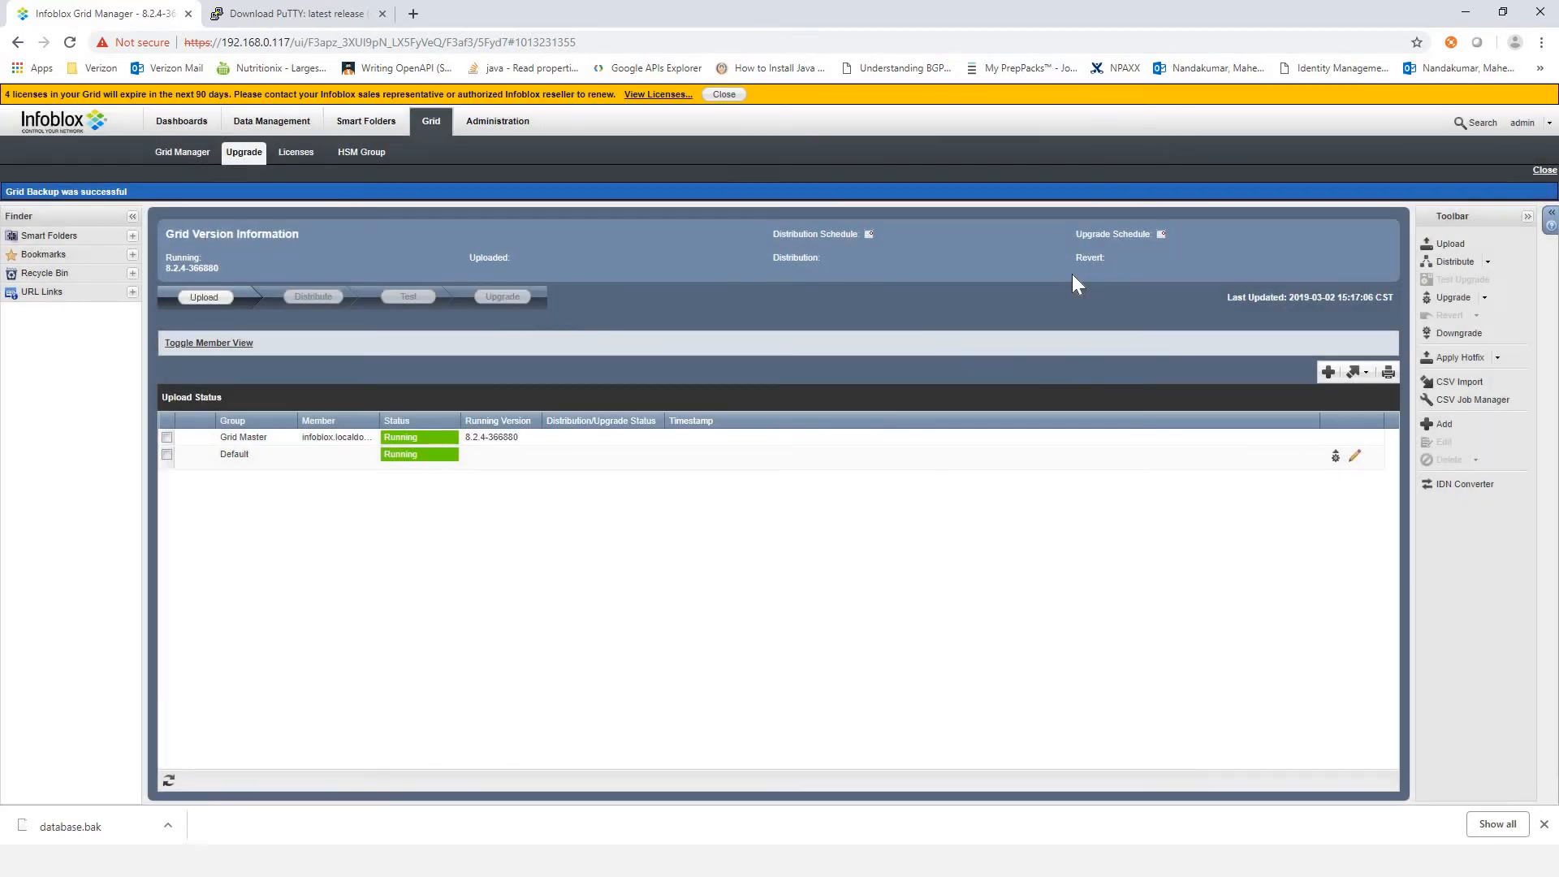
double_click(1183, 455)
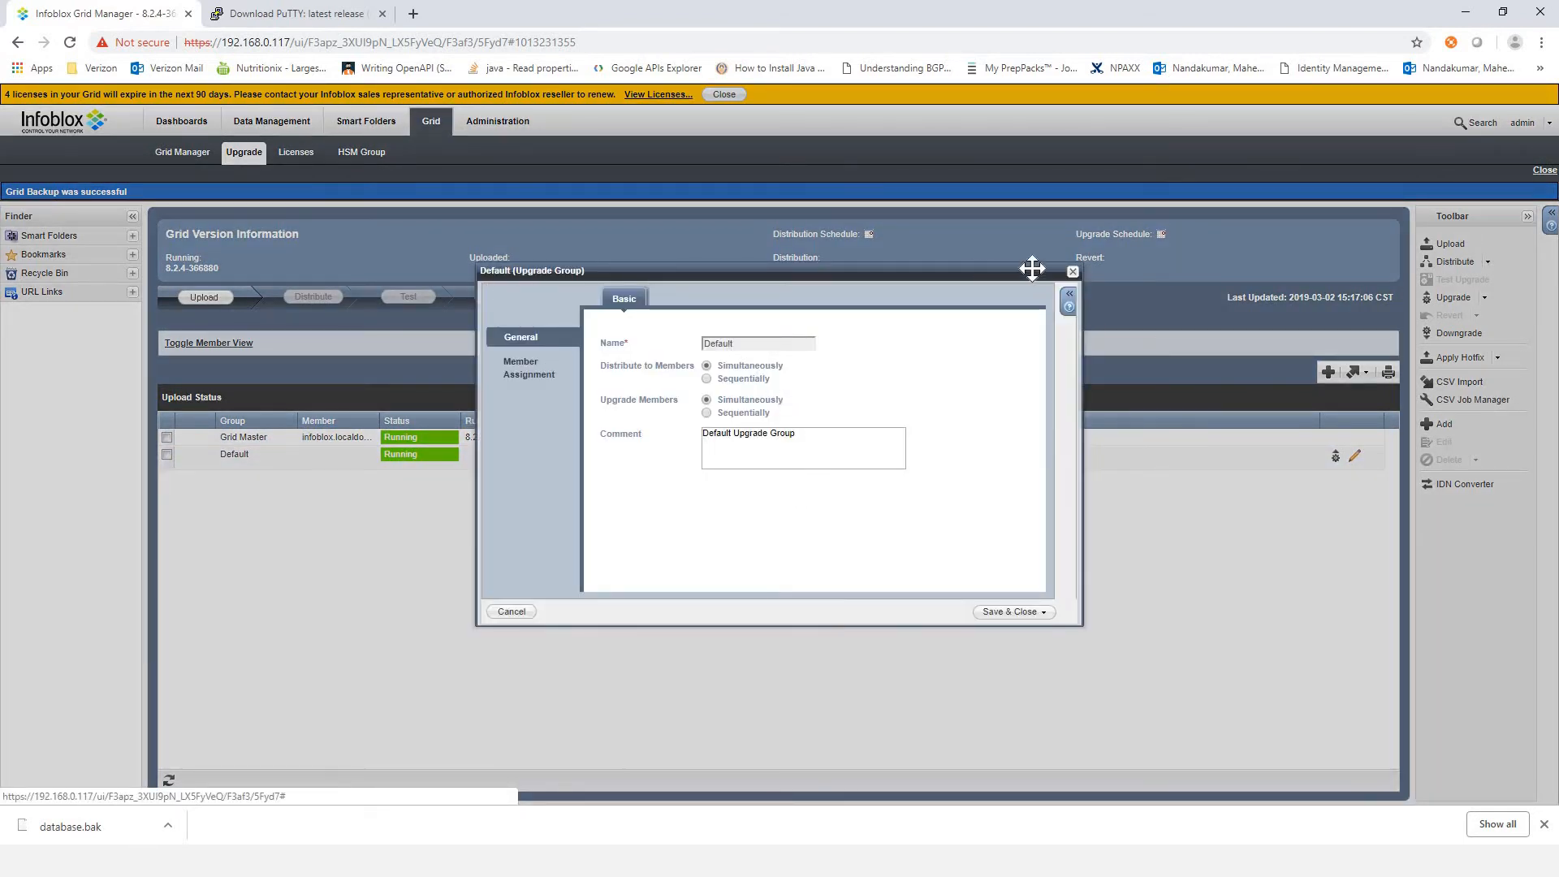
click(1073, 271)
Step: Add and save an upgrade group named Test, keeping simultaneous distribution and simultaneous upgrade for its members
click(1328, 372)
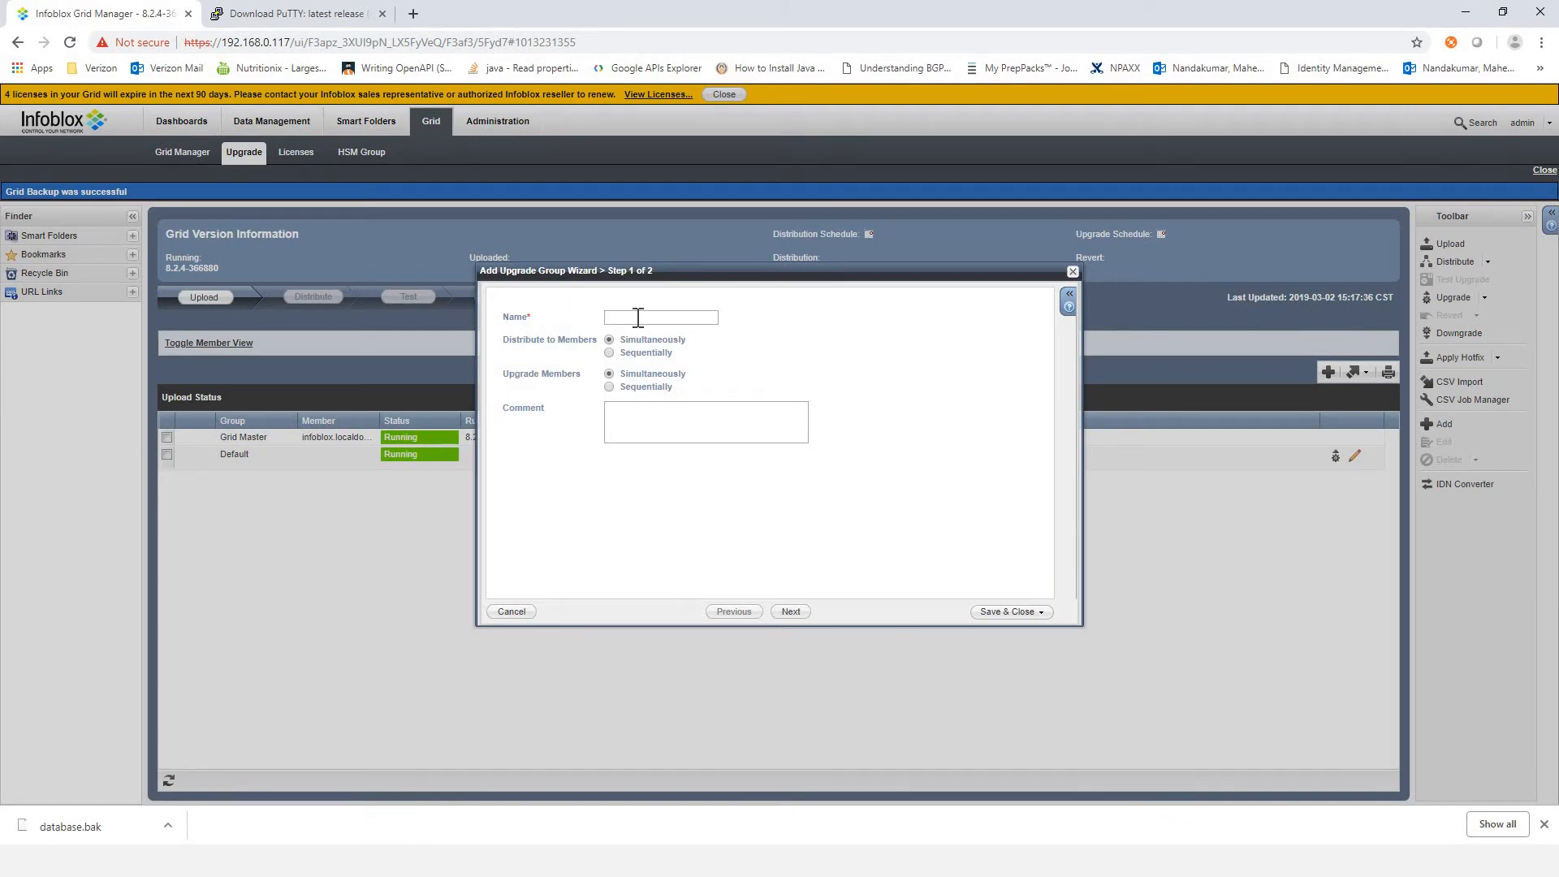
text(Test)
click(1002, 610)
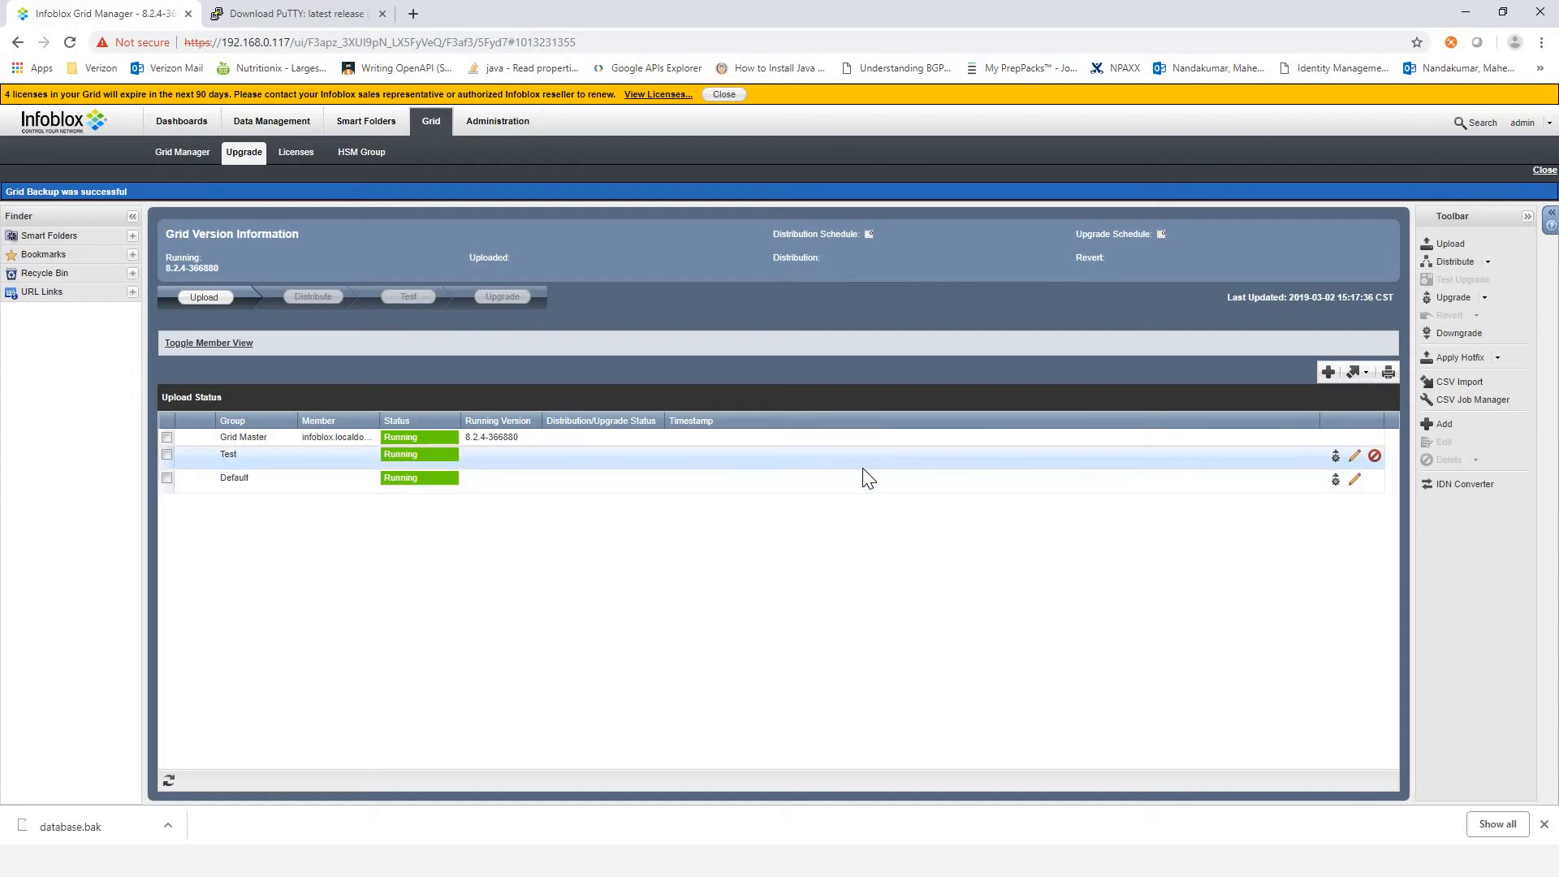
Step: Switch to the slide presentation and advance from Upgrade Groups to the slide on the different steps in the upgrade process
key(alt+Tab)
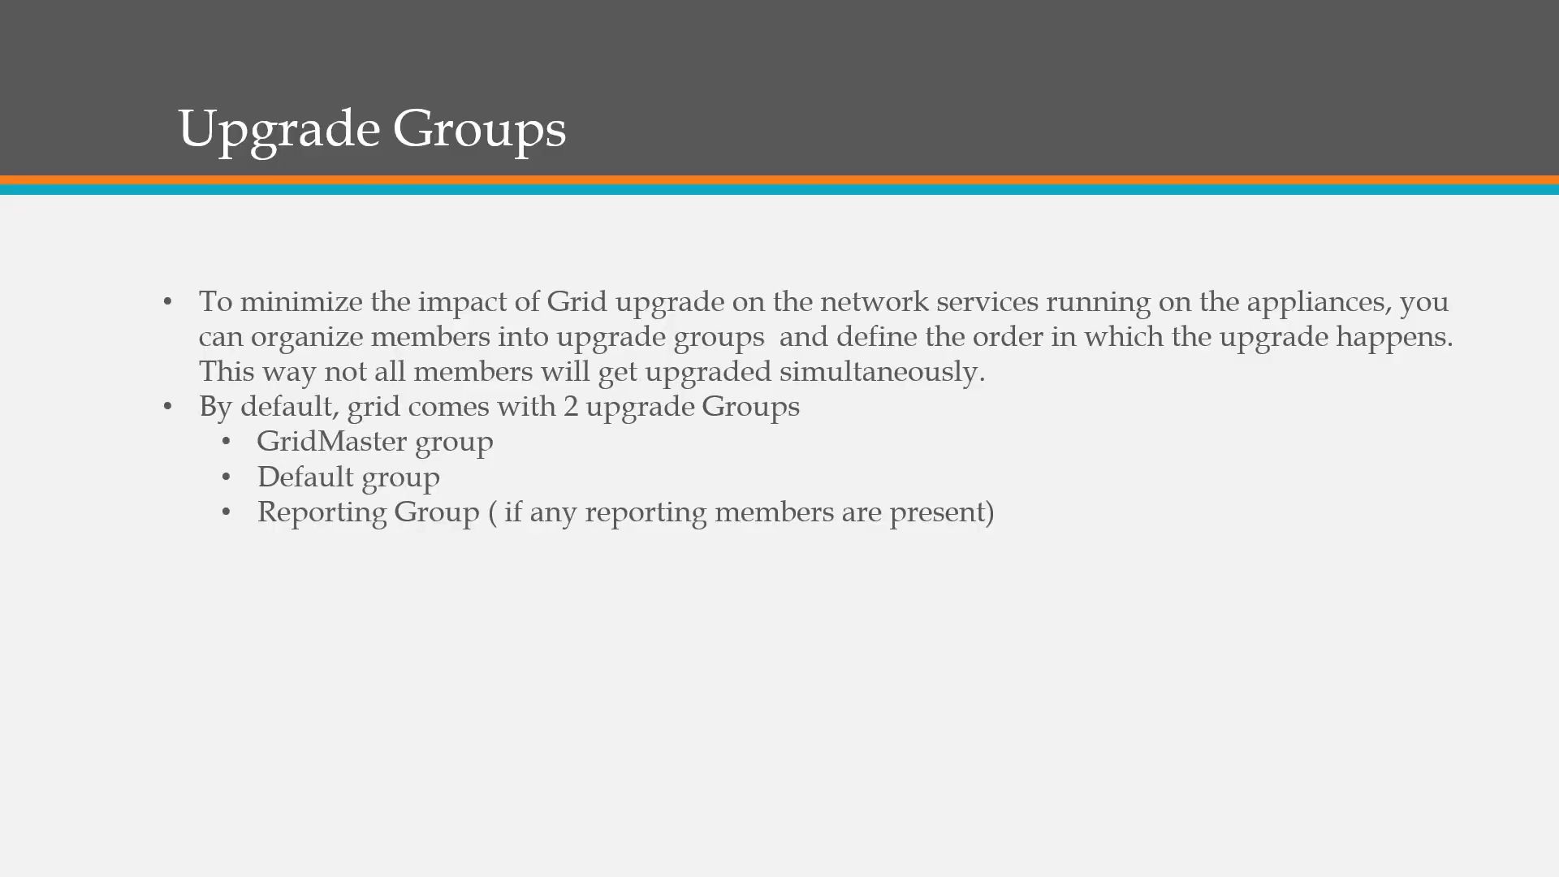
key(Right)
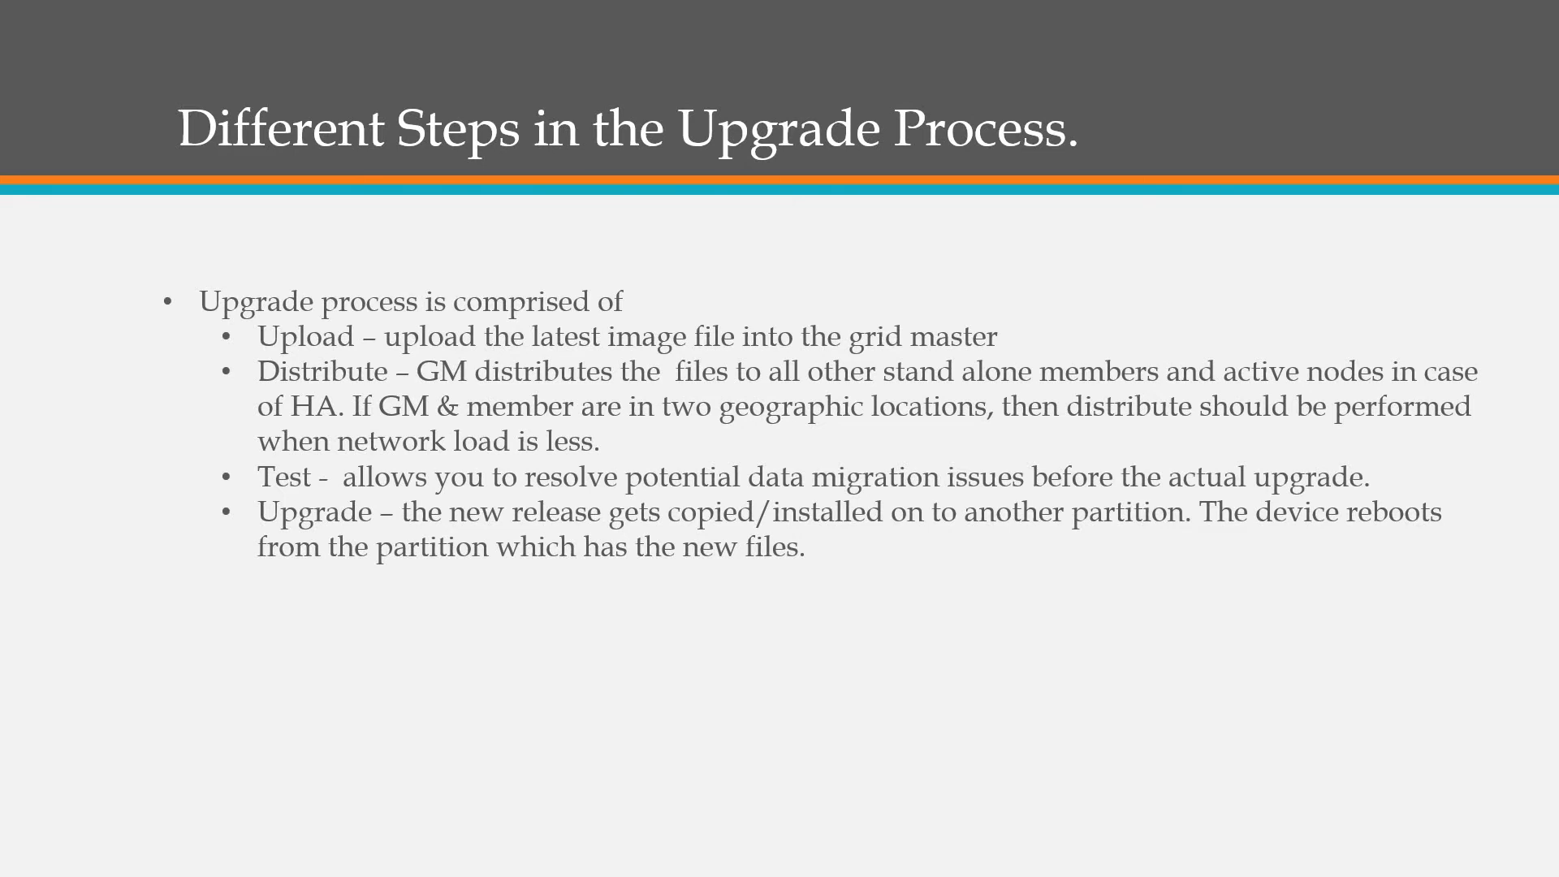
Step: Switch to Infoblox Grid Manager, examine the Upload, Distribute, Test and Upgrade stages on the Upgrade page, and return to the slide show
key(alt+Tab)
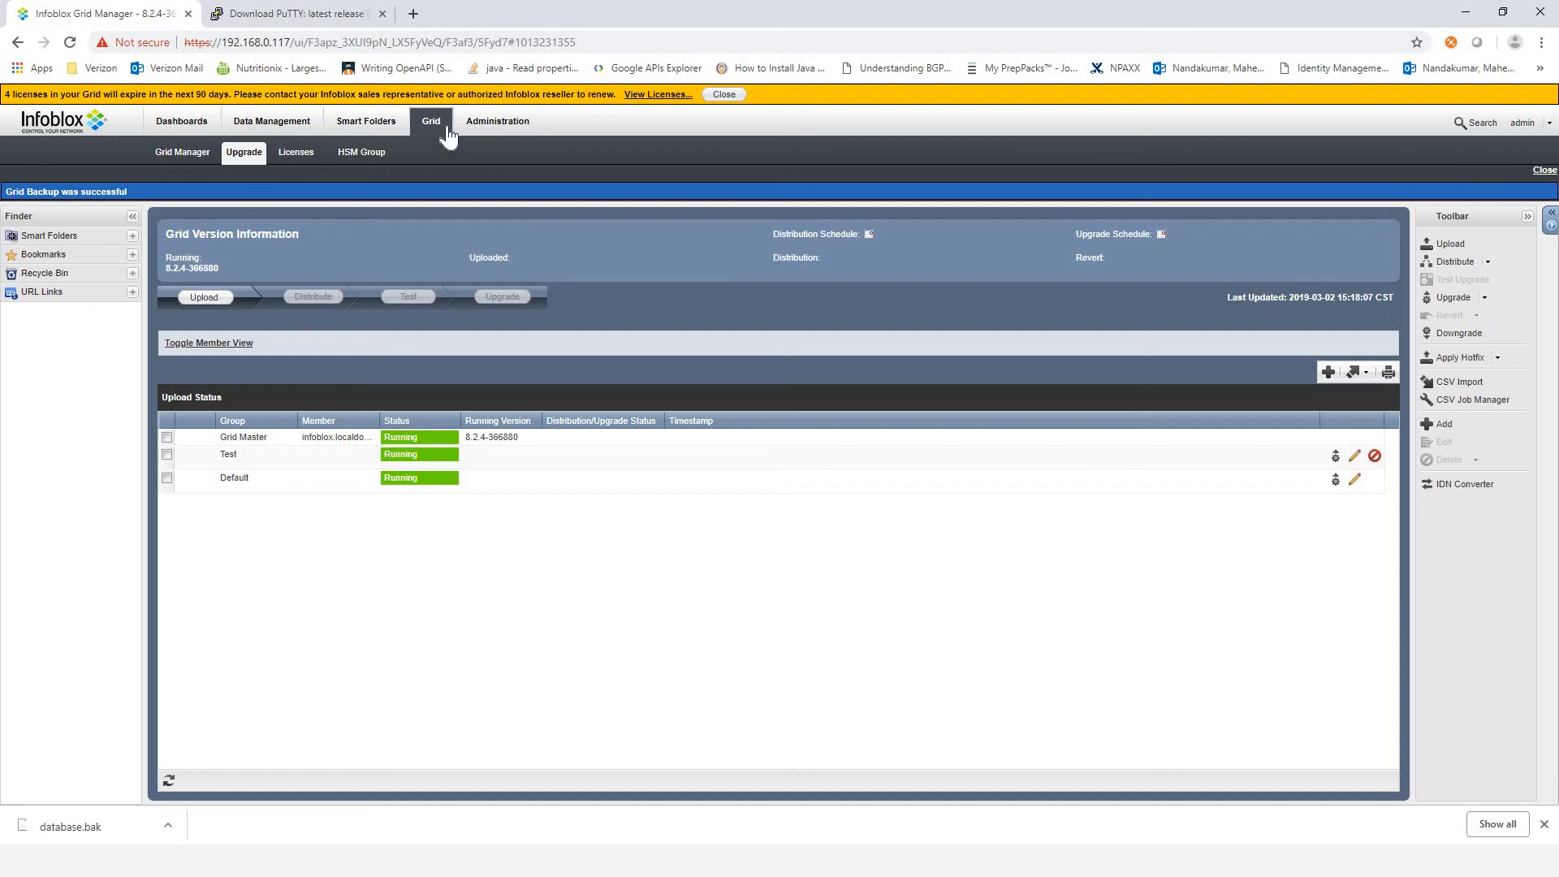
click(242, 156)
key(alt+Tab)
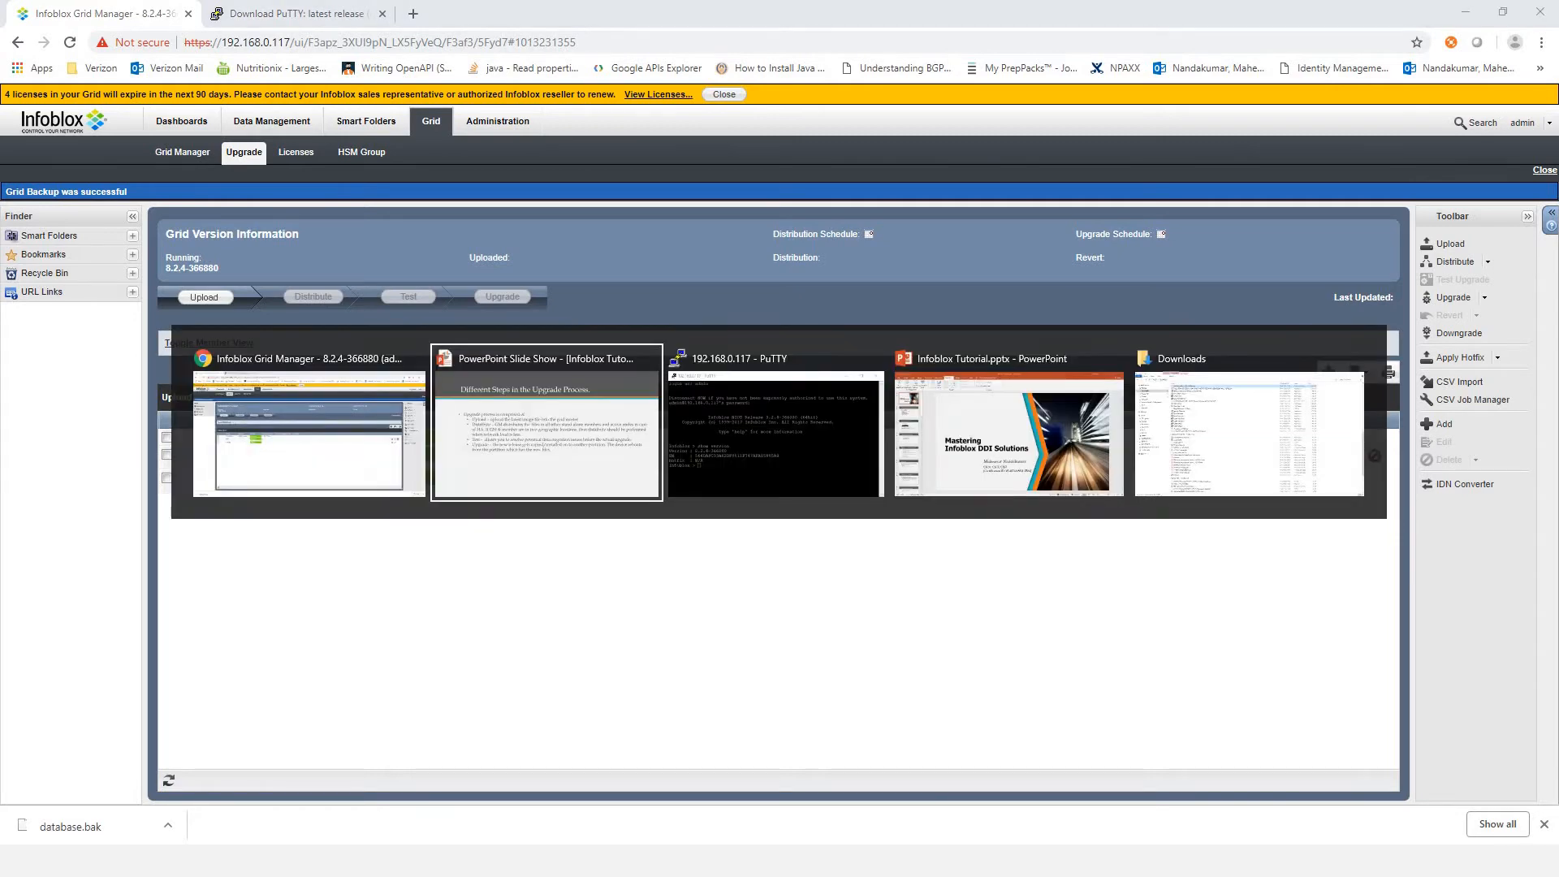
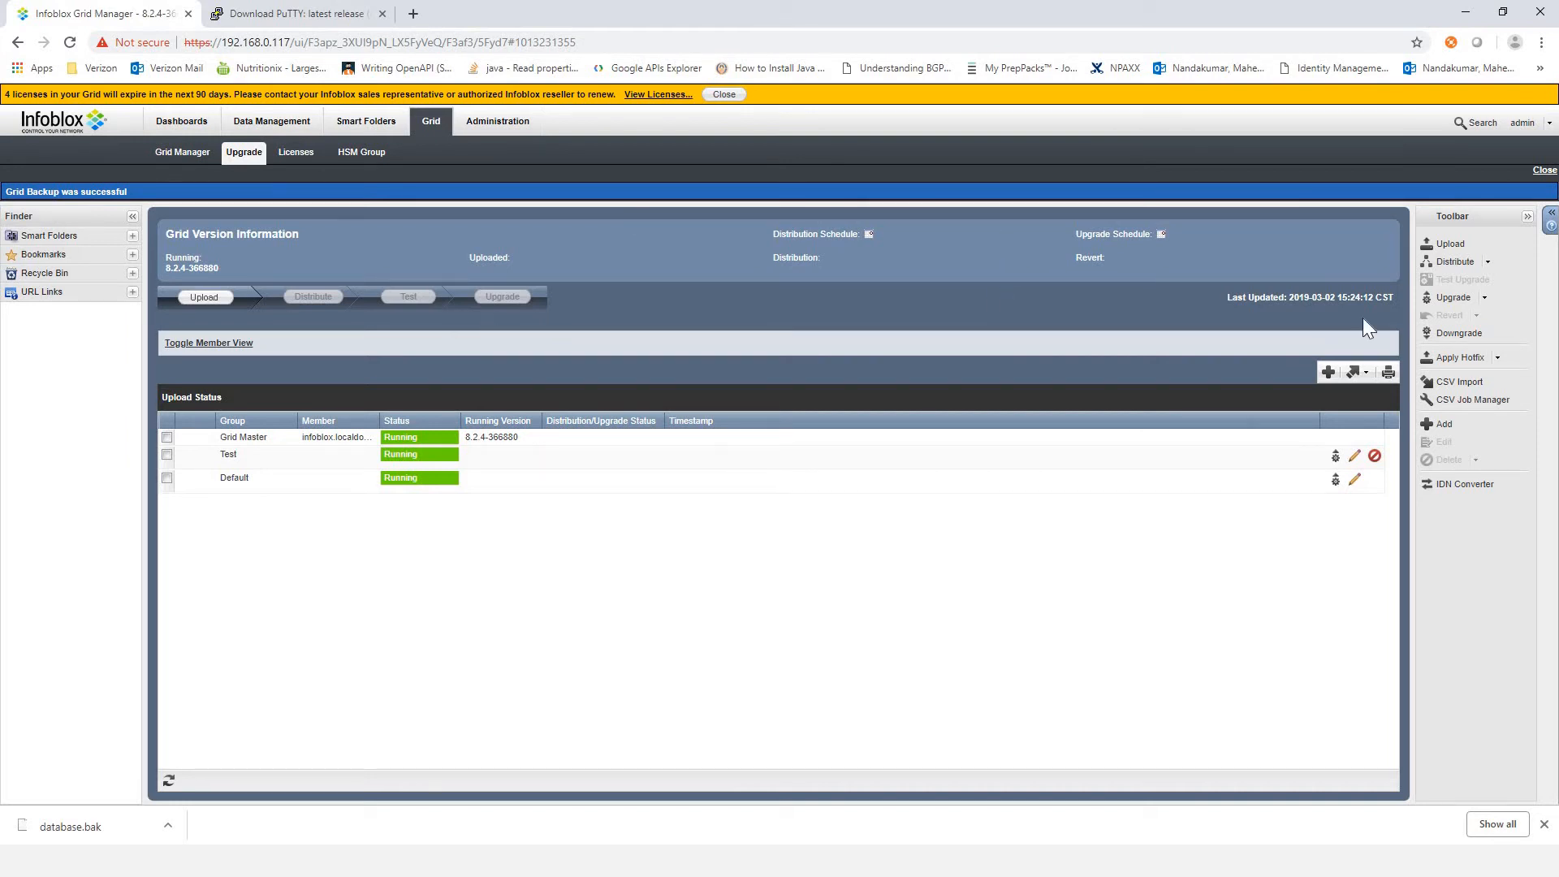
Step: Open the Grid's distribution scheduling settings and activate the distribution schedule
click(1486, 262)
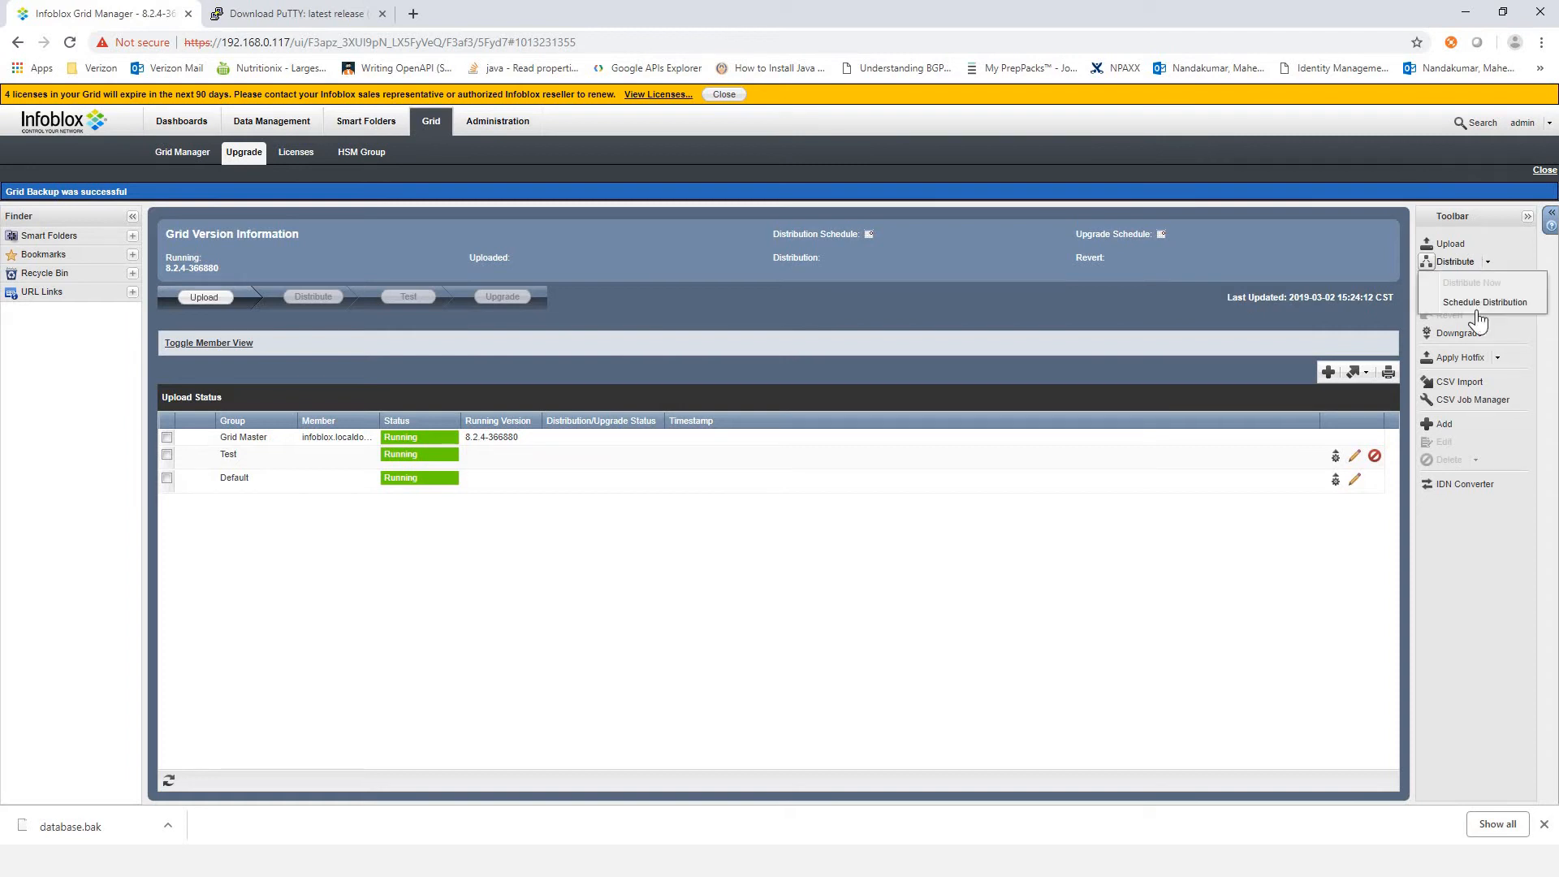
click(1469, 302)
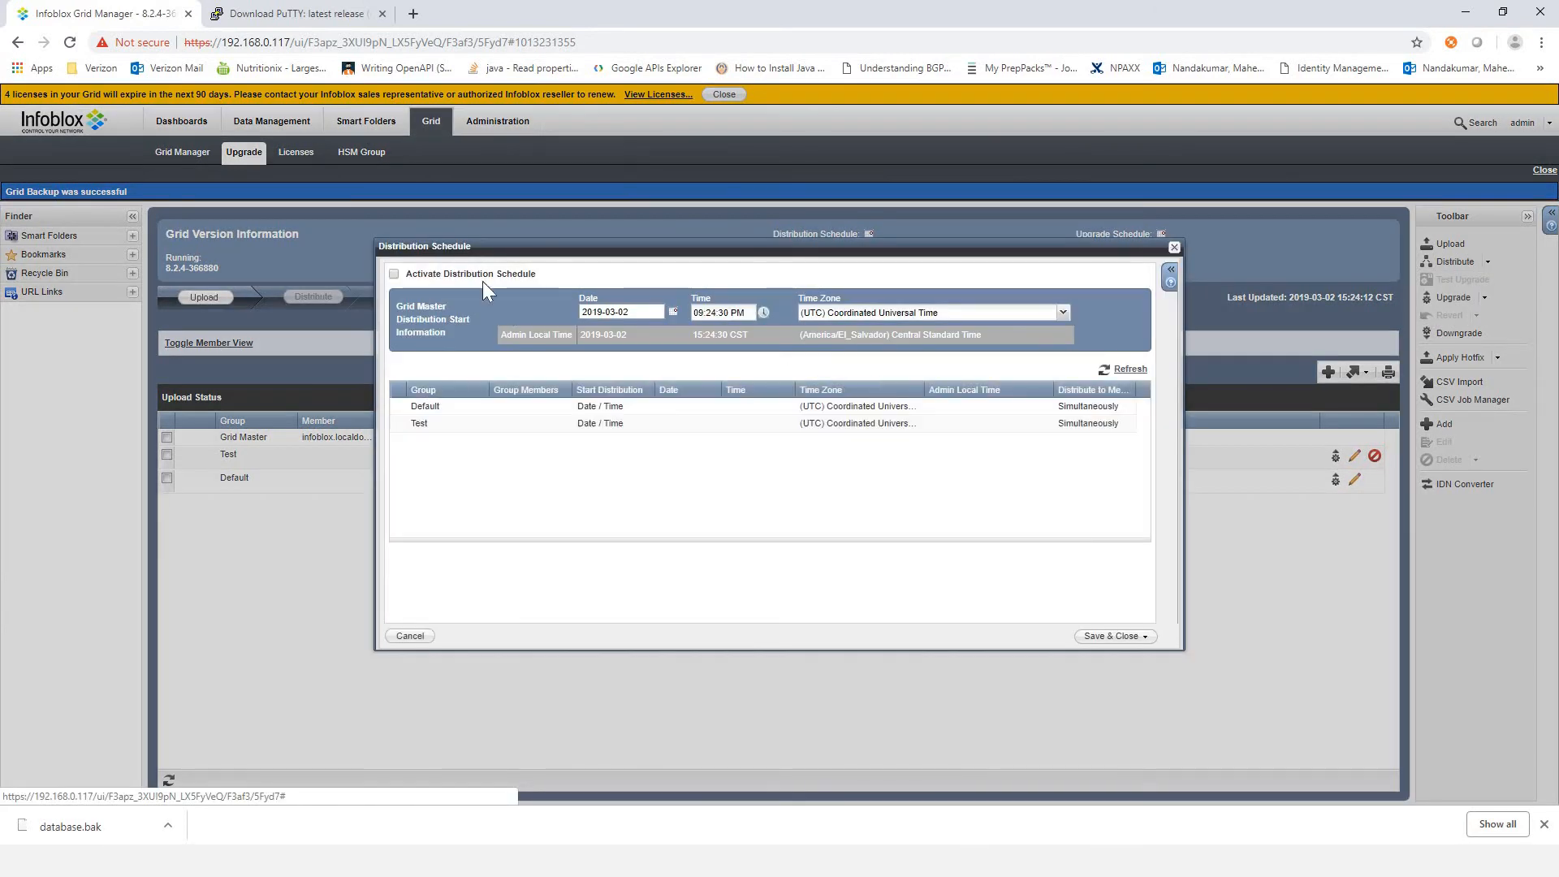
click(396, 274)
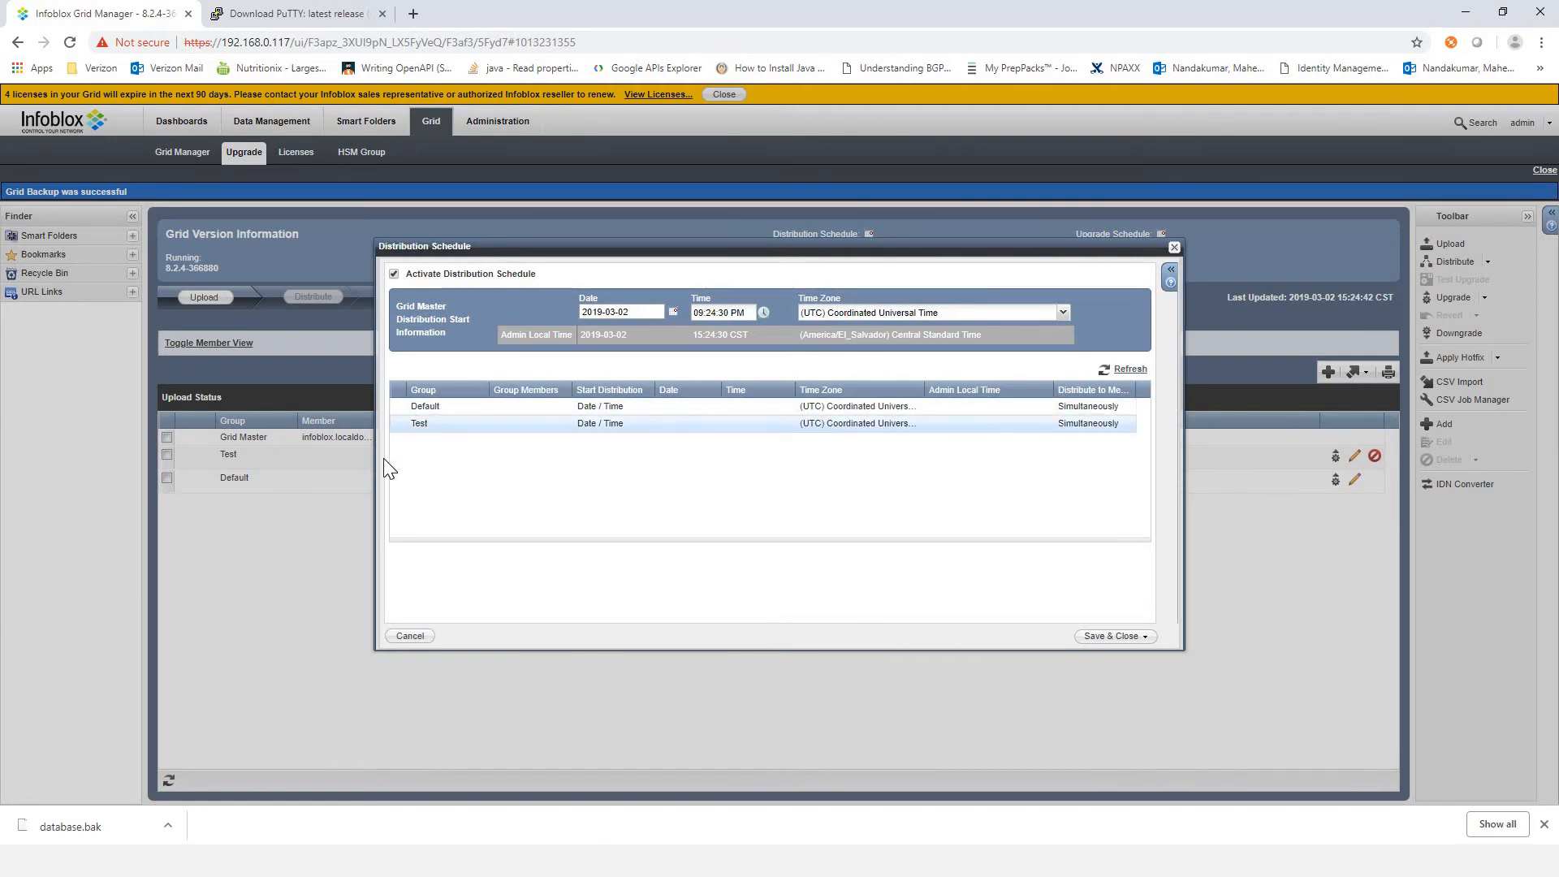
Step: Set the Default group's distribution to start After Grid Master in the distribution schedule
click(416, 422)
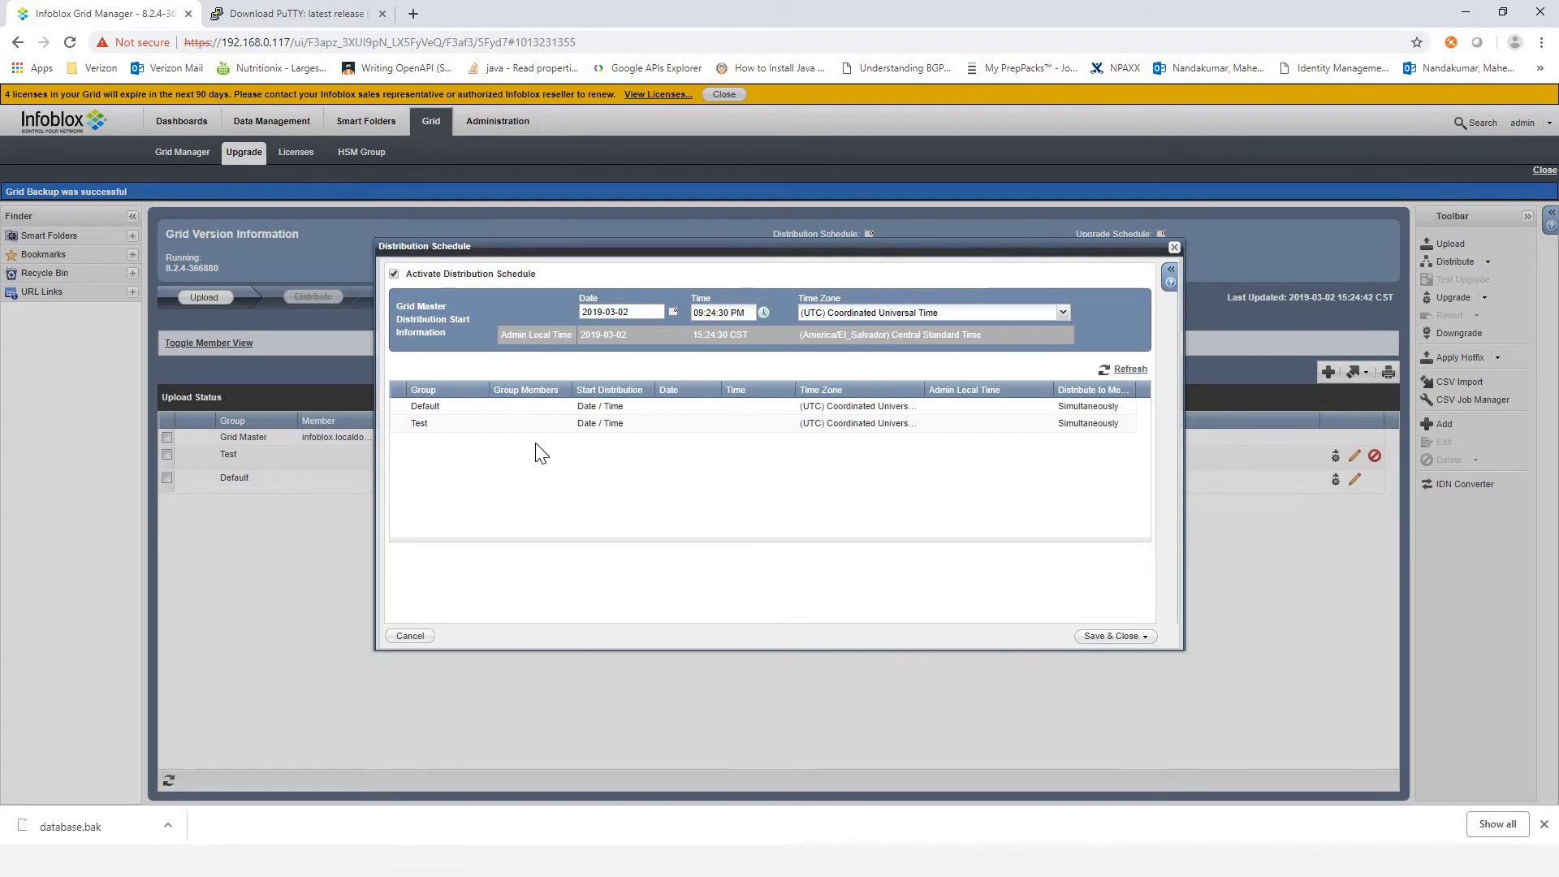
click(426, 406)
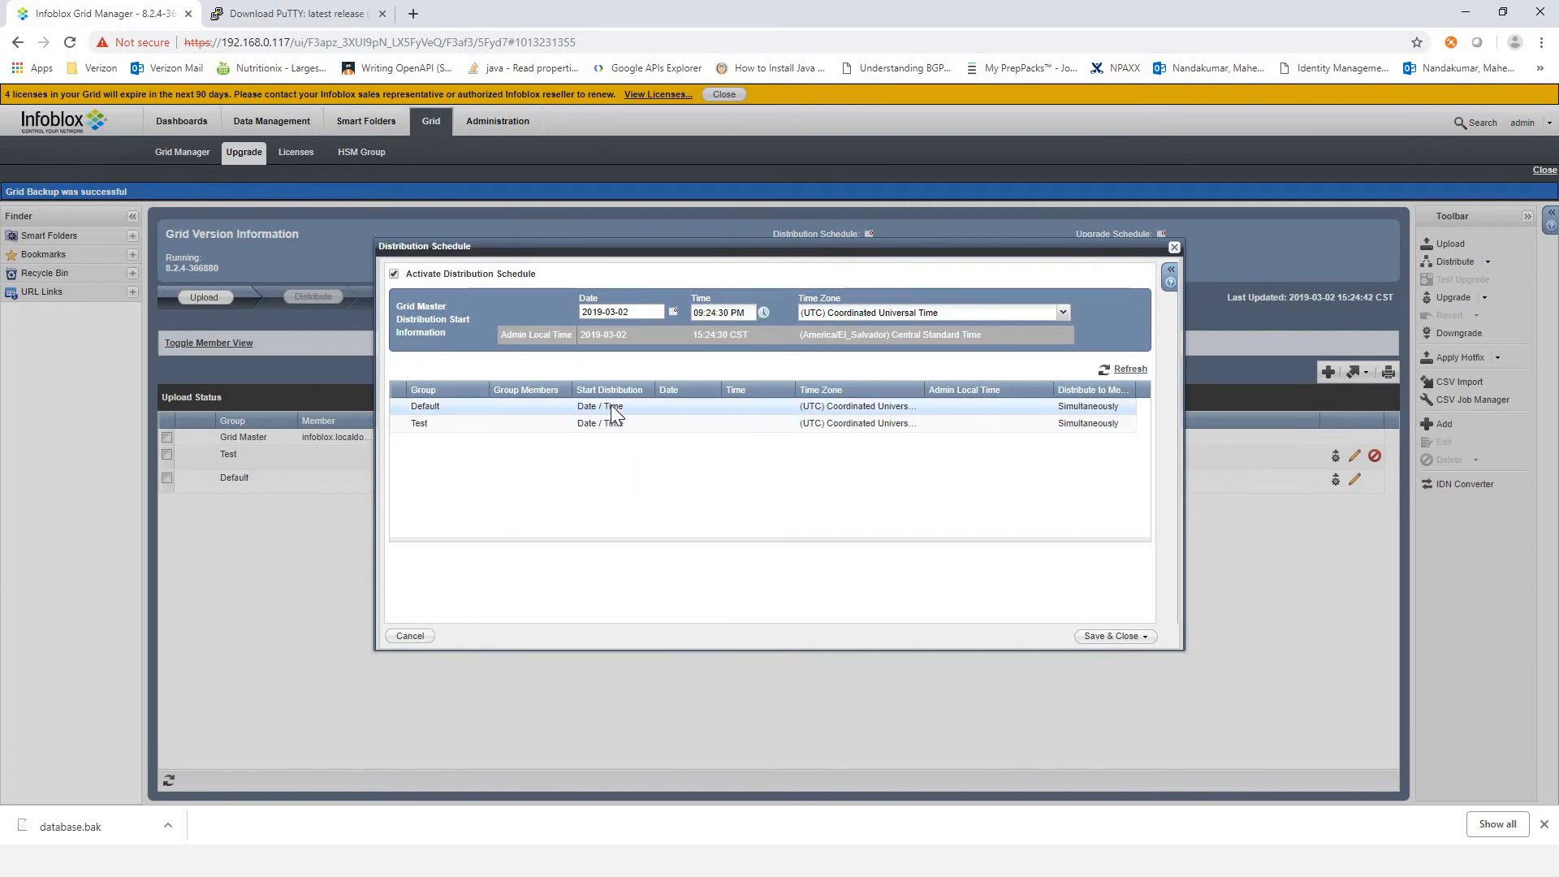
click(650, 408)
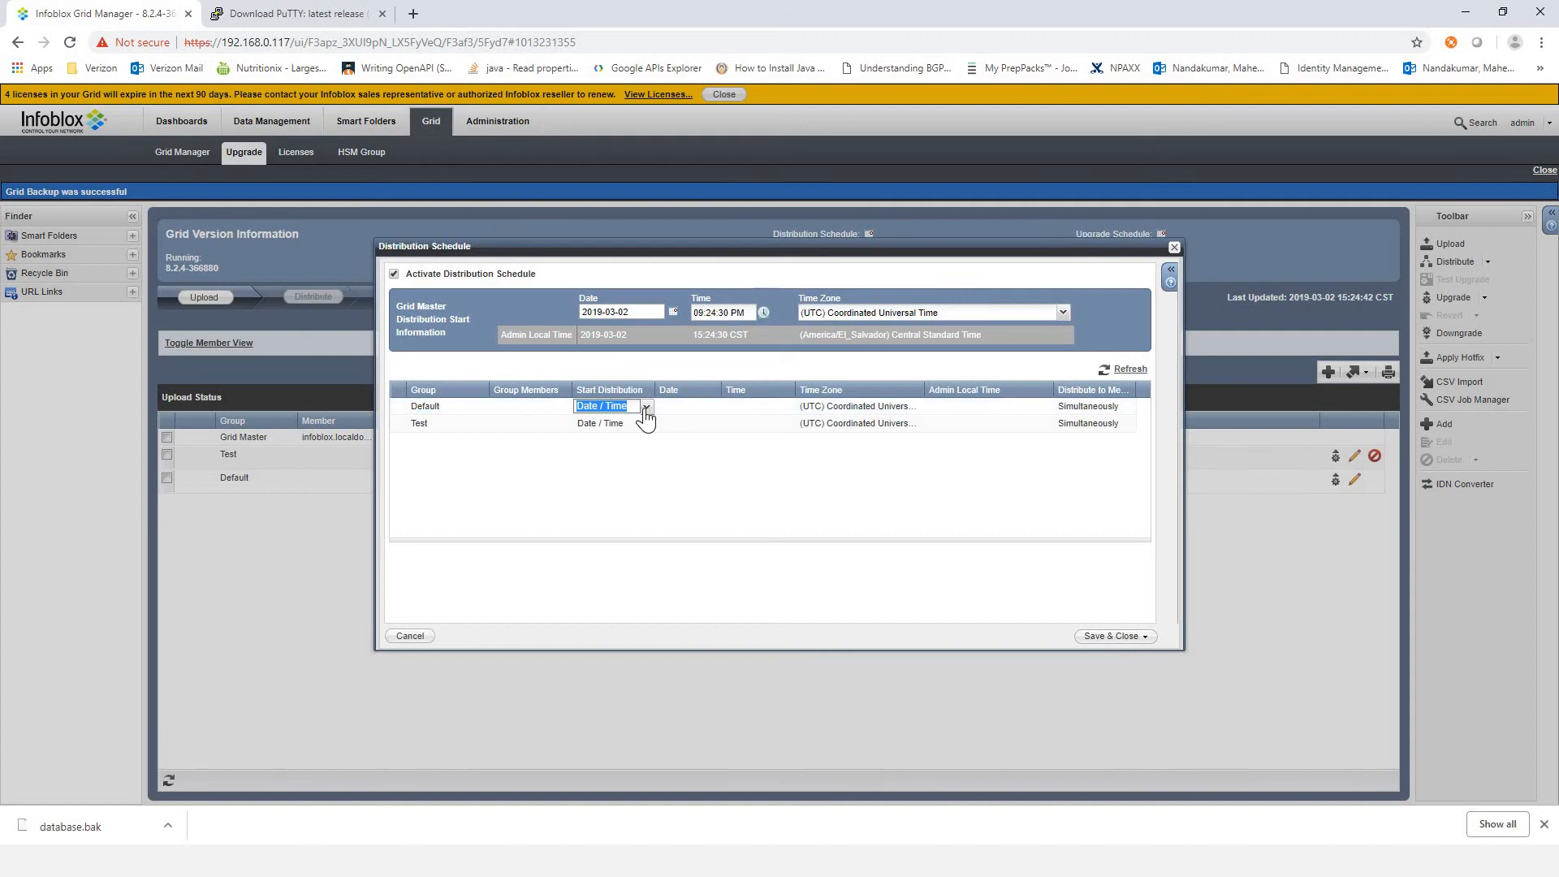
click(645, 410)
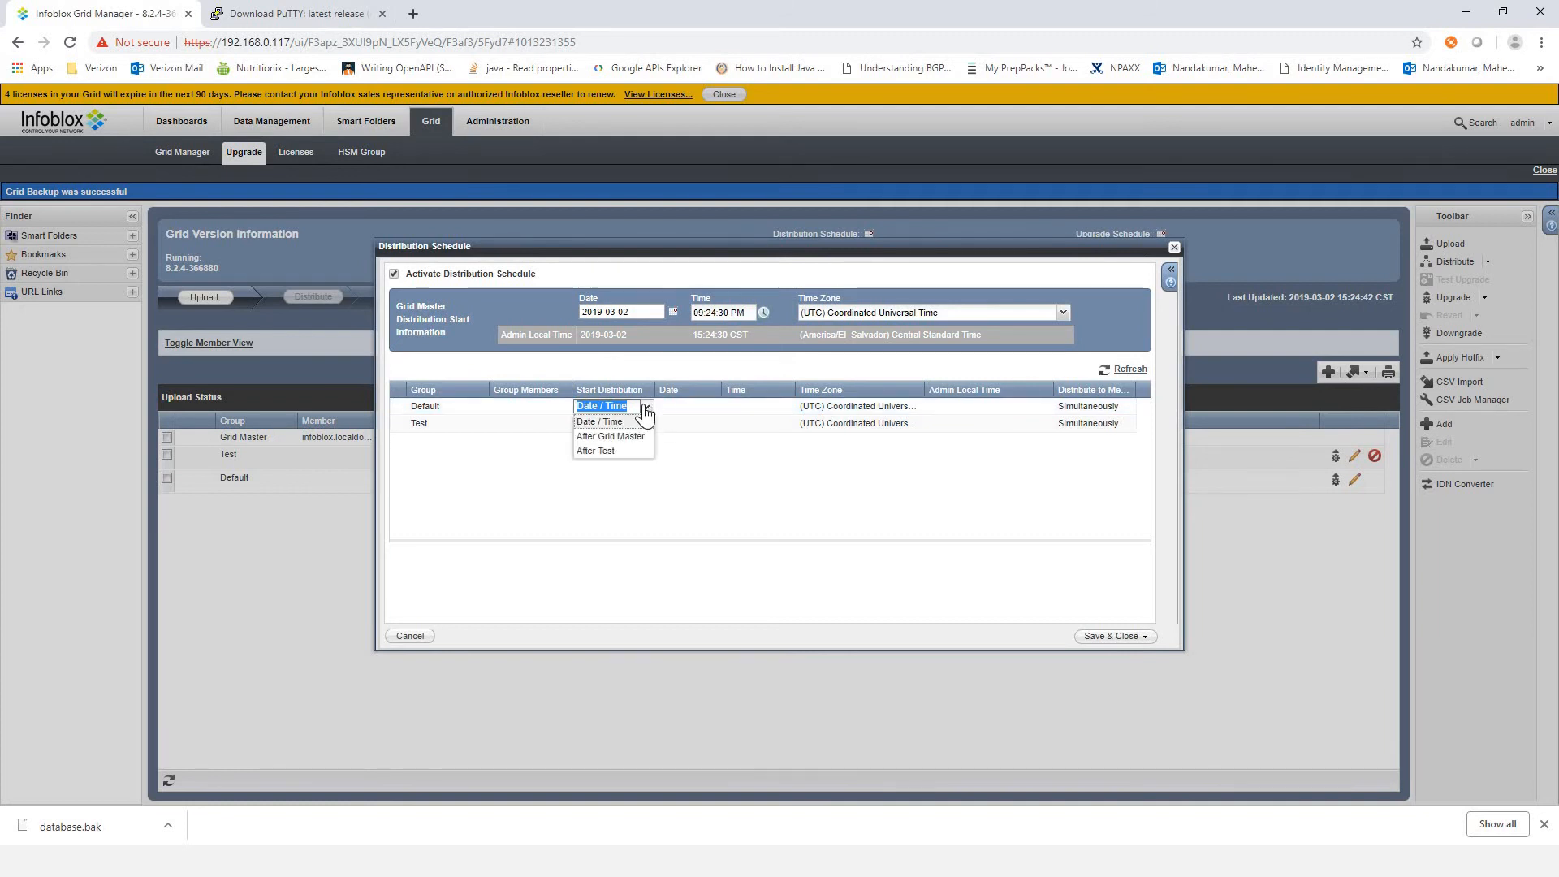
click(604, 438)
click(455, 473)
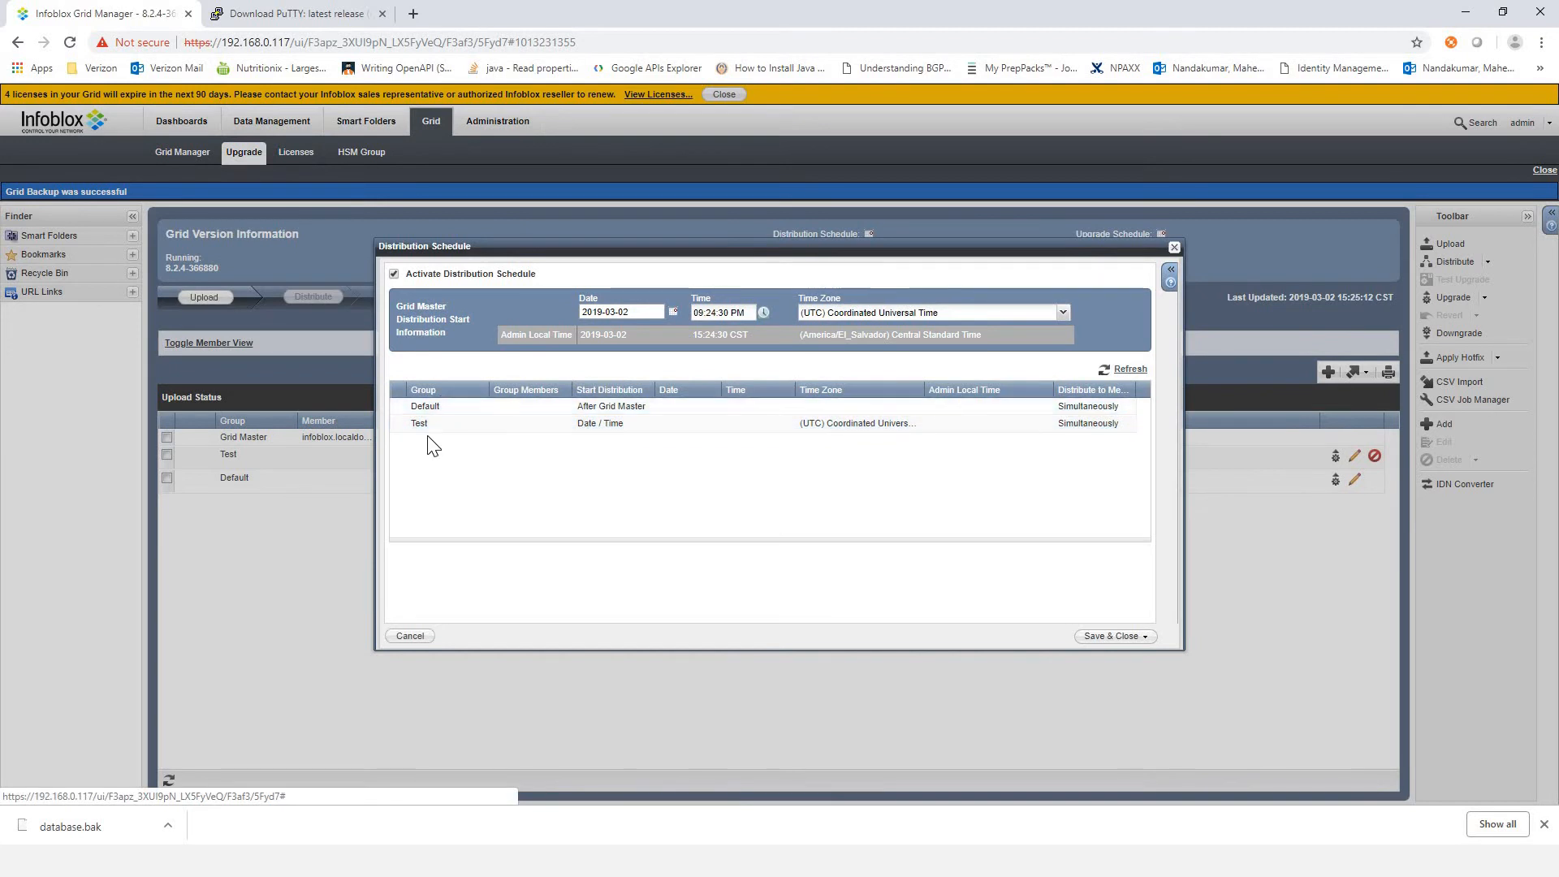
Step: Set the Test group's distribution to start After Default
click(451, 424)
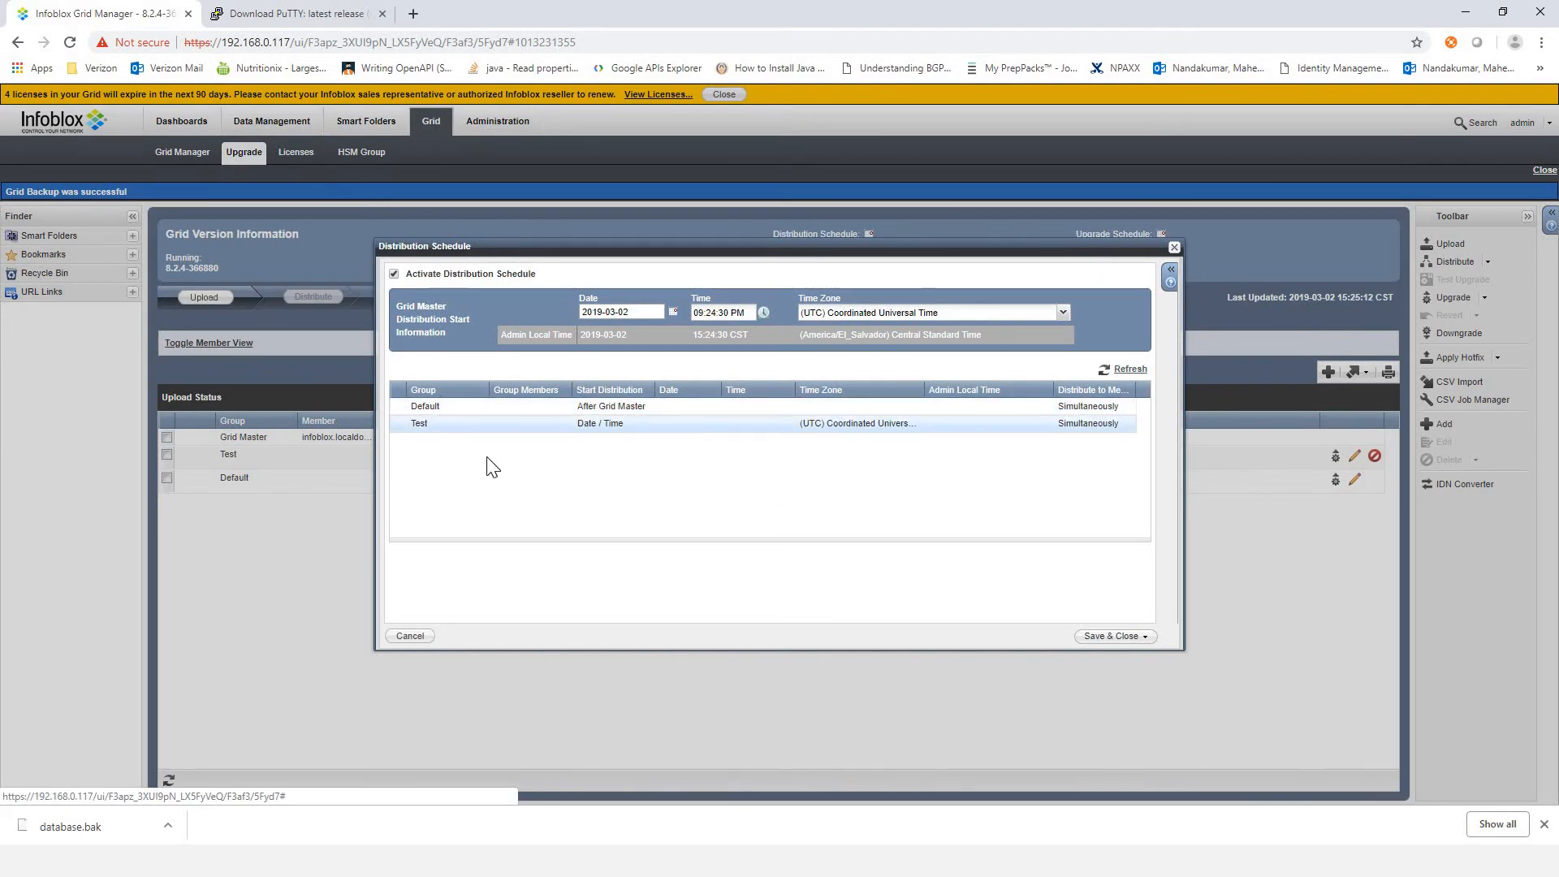
double_click(617, 435)
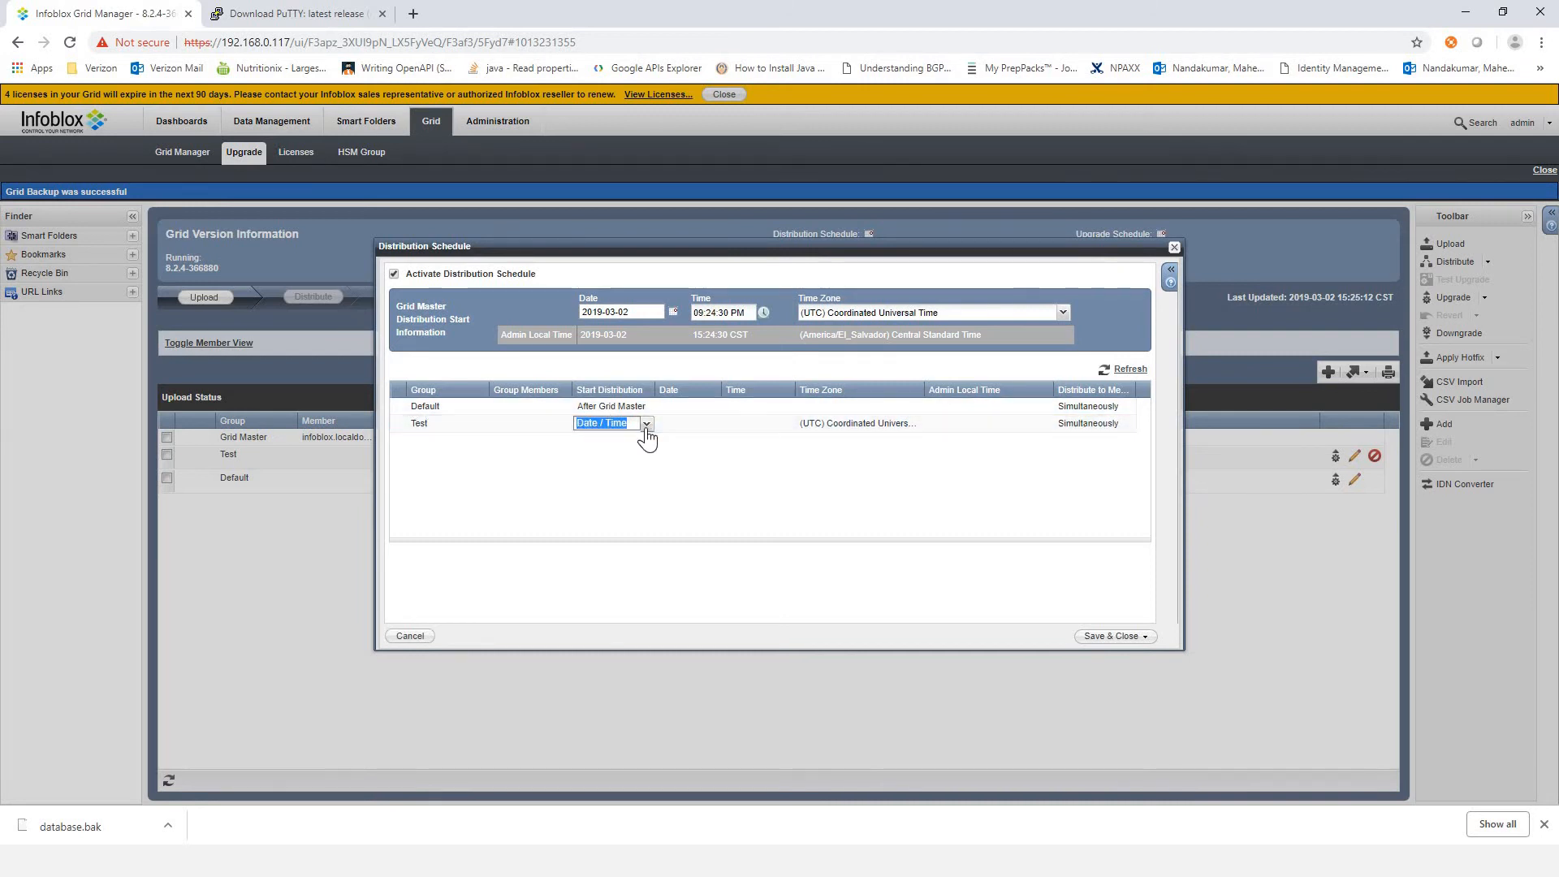
click(647, 423)
click(621, 475)
click(835, 515)
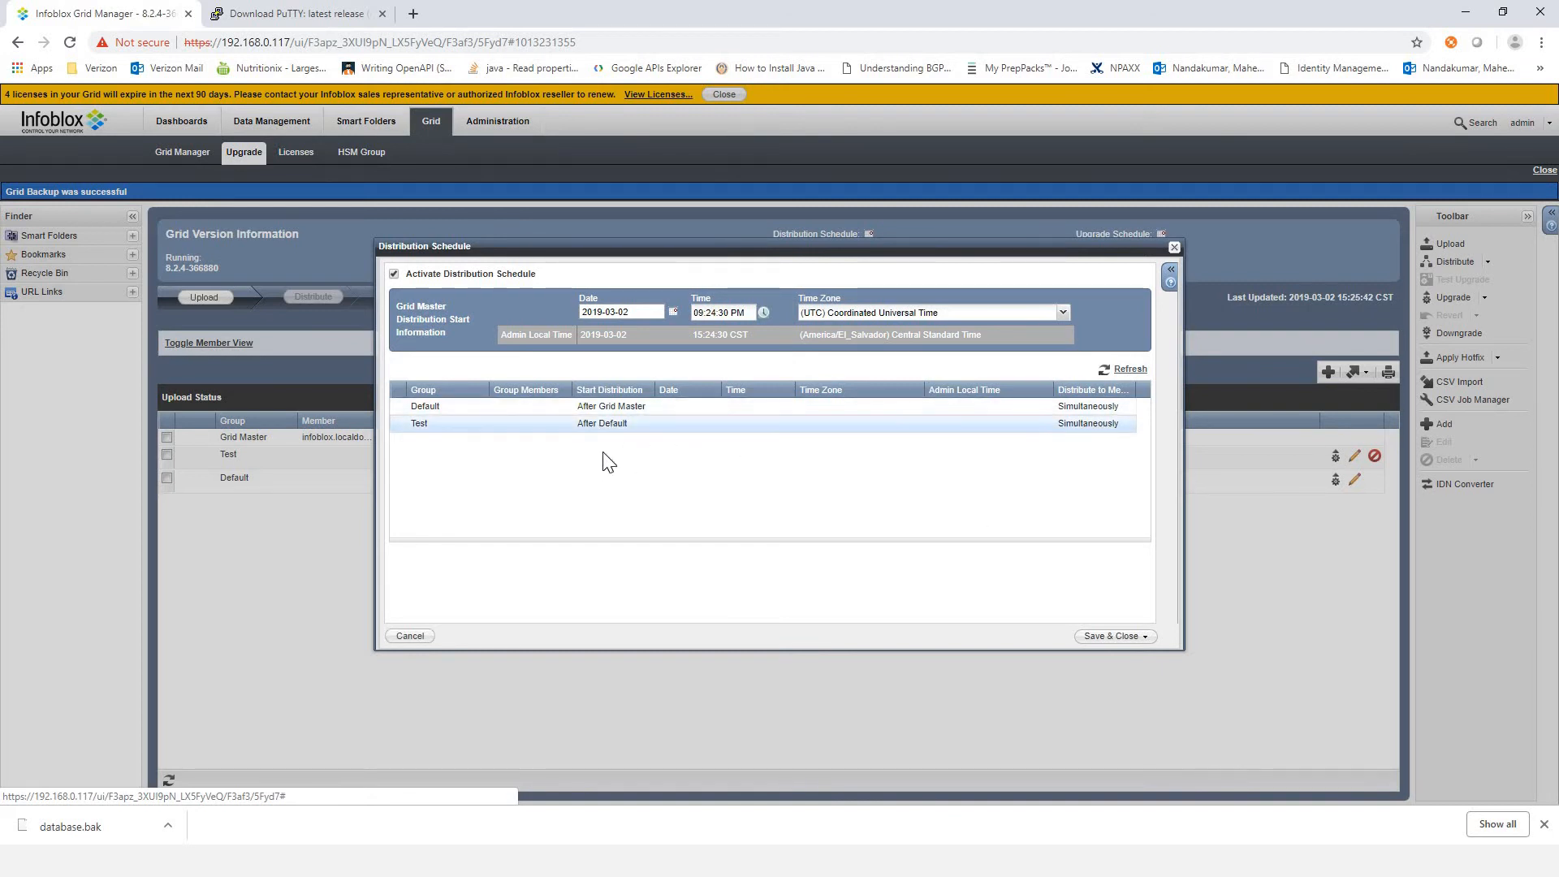
Step: Set the Grid Master distribution start date to 2019-03-27 and save the active distribution schedule, accepting the loss of the revert option
click(1107, 638)
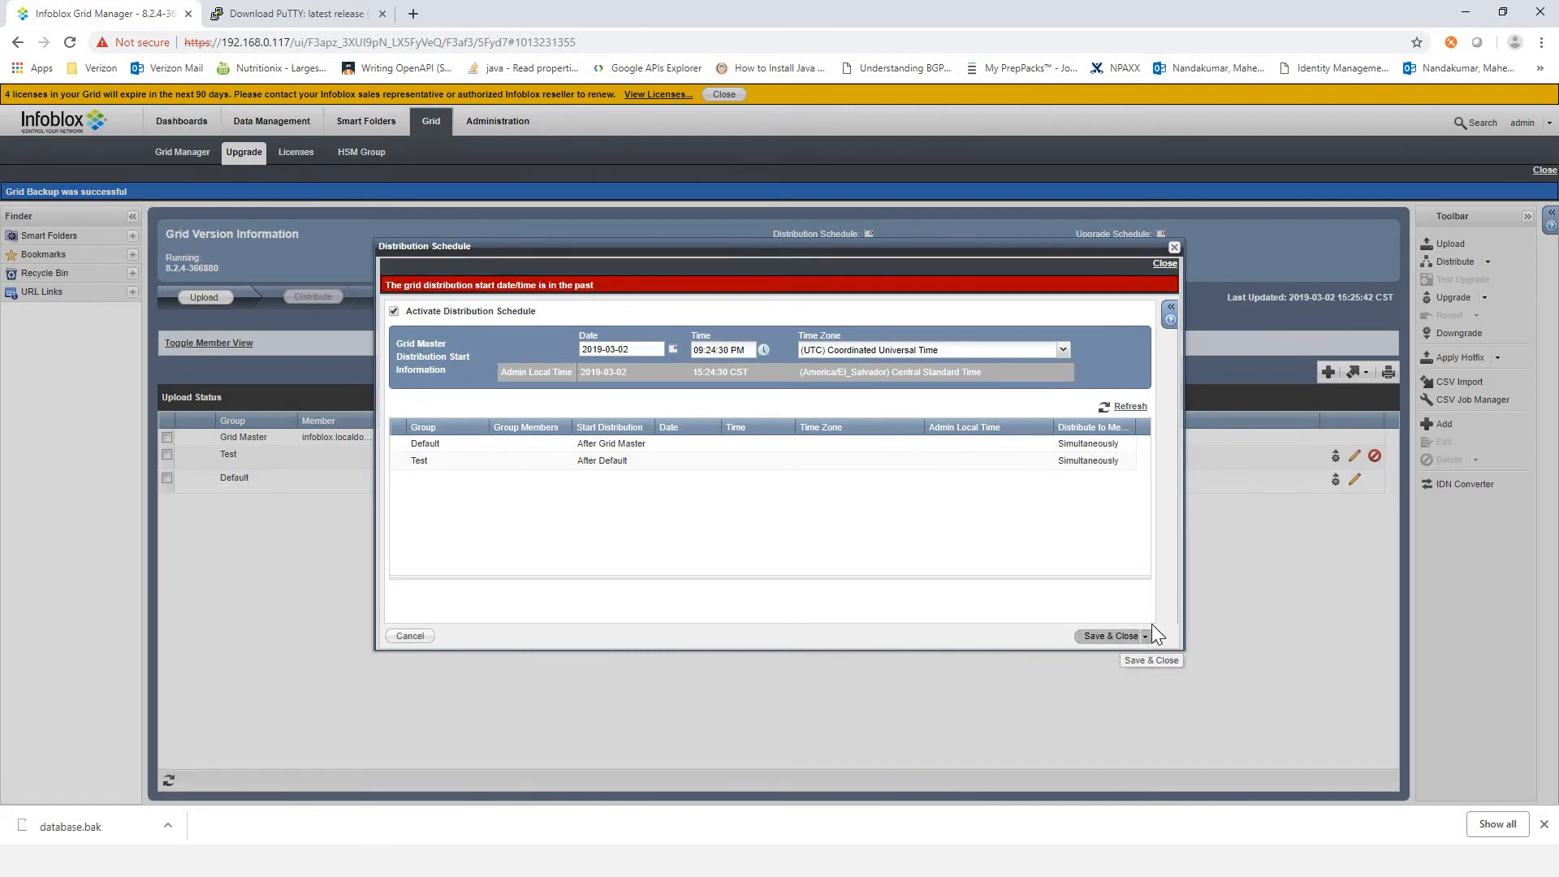
click(673, 349)
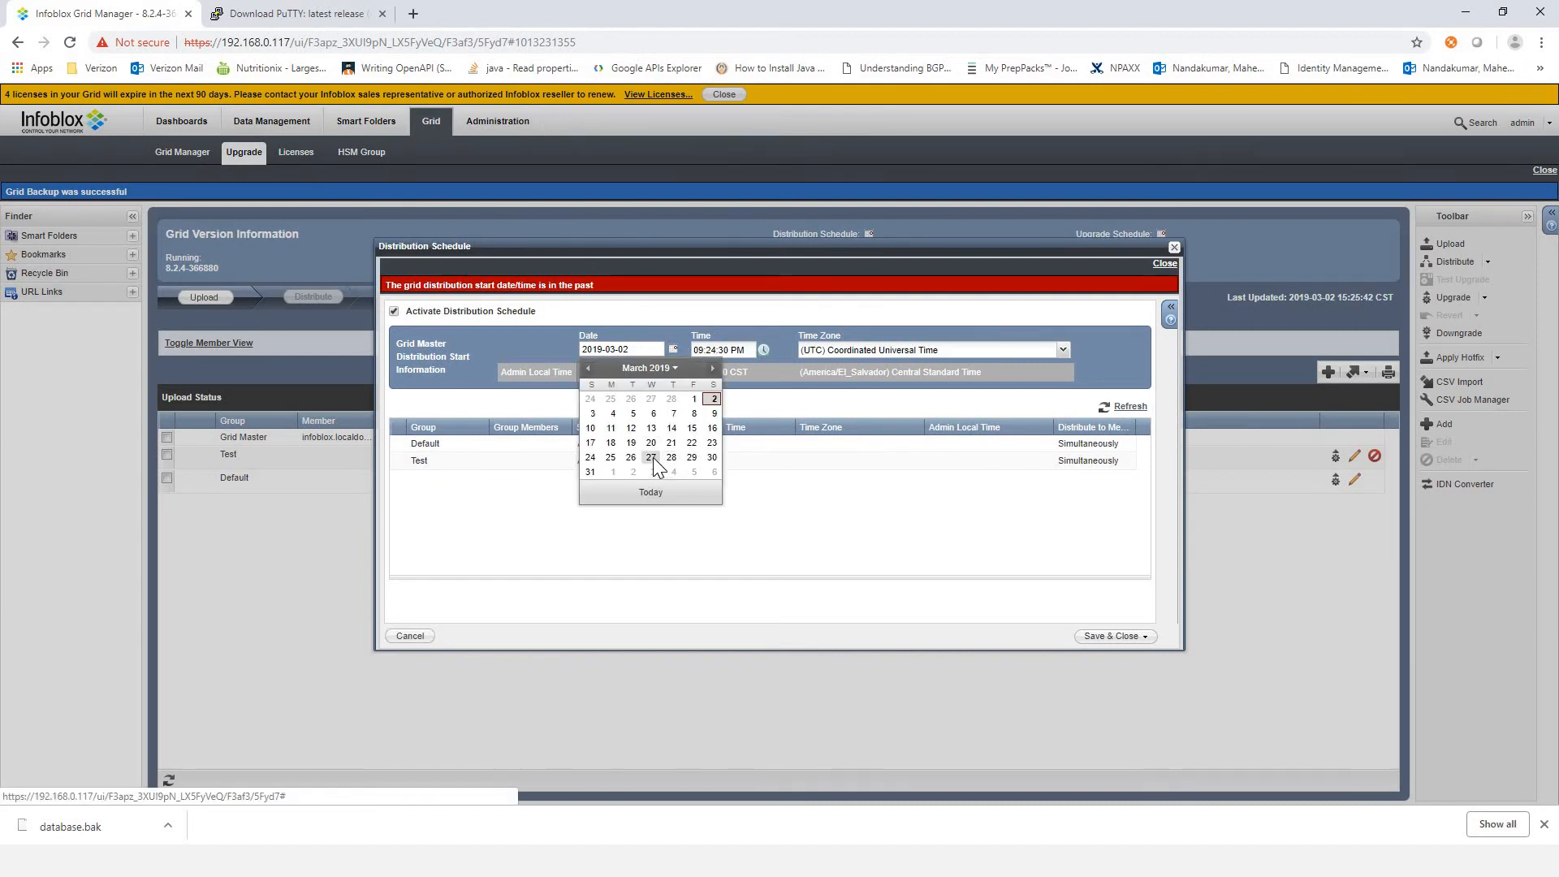
click(655, 464)
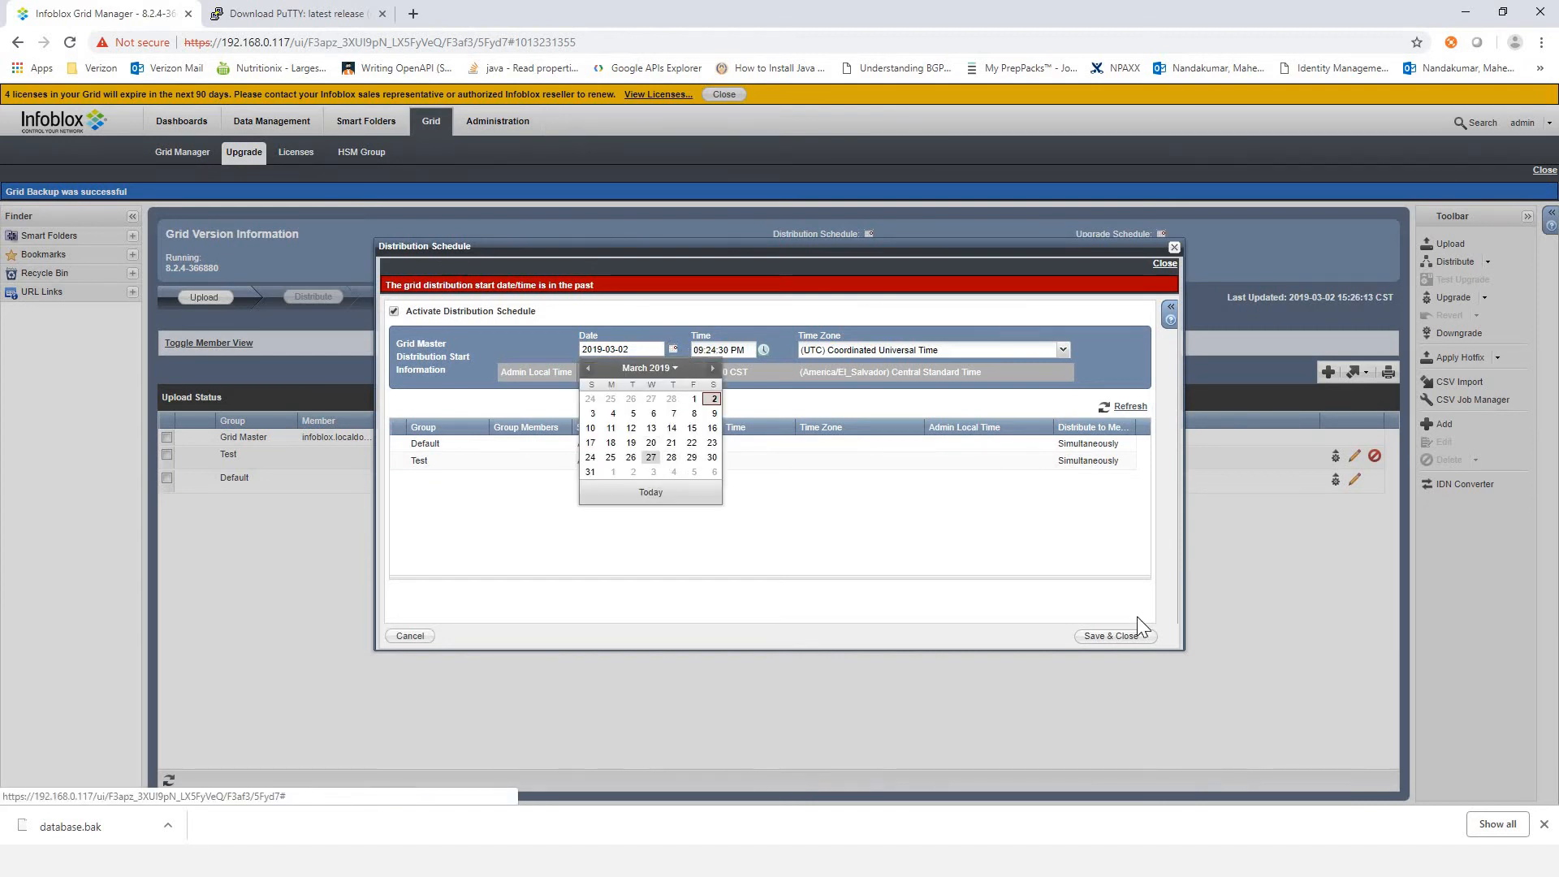
click(1097, 636)
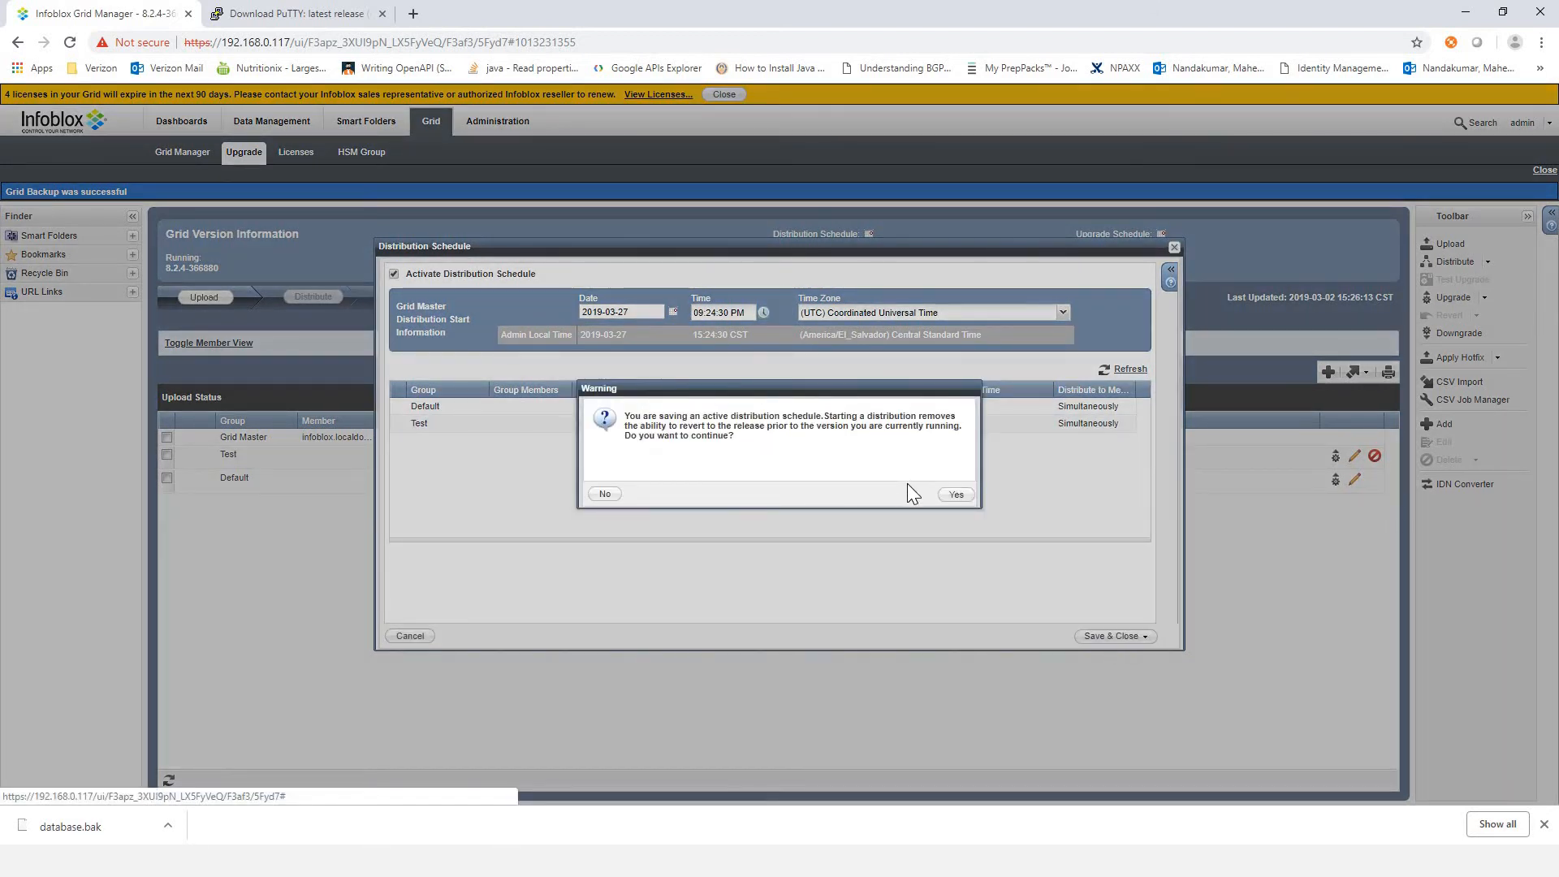
click(955, 496)
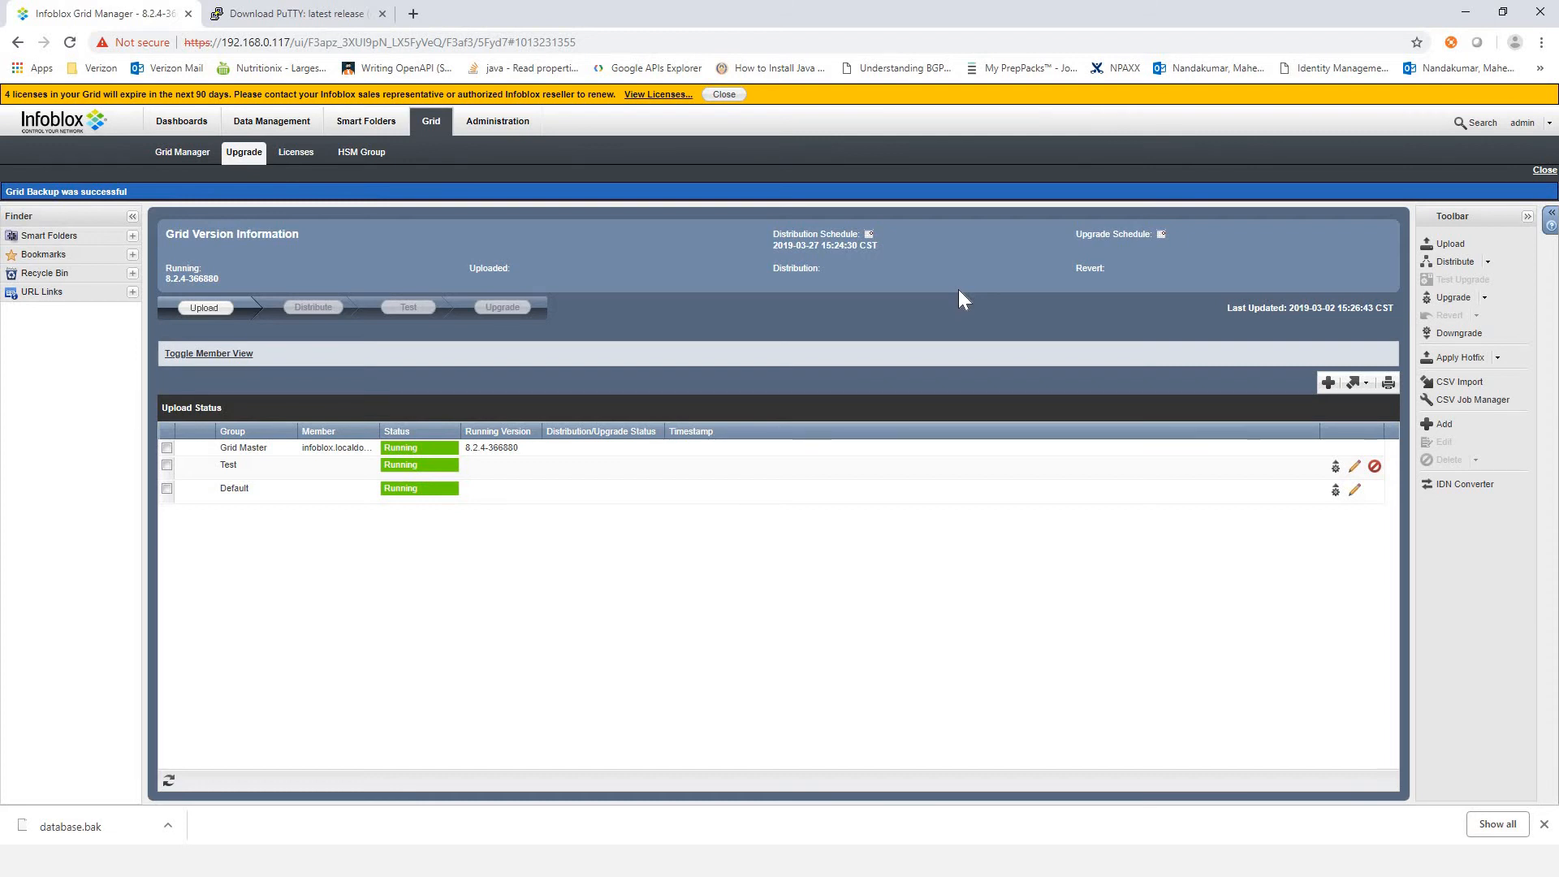
Step: Activate the upgrade schedule and set the Default group's upgrade to start After Grid Master
click(1482, 298)
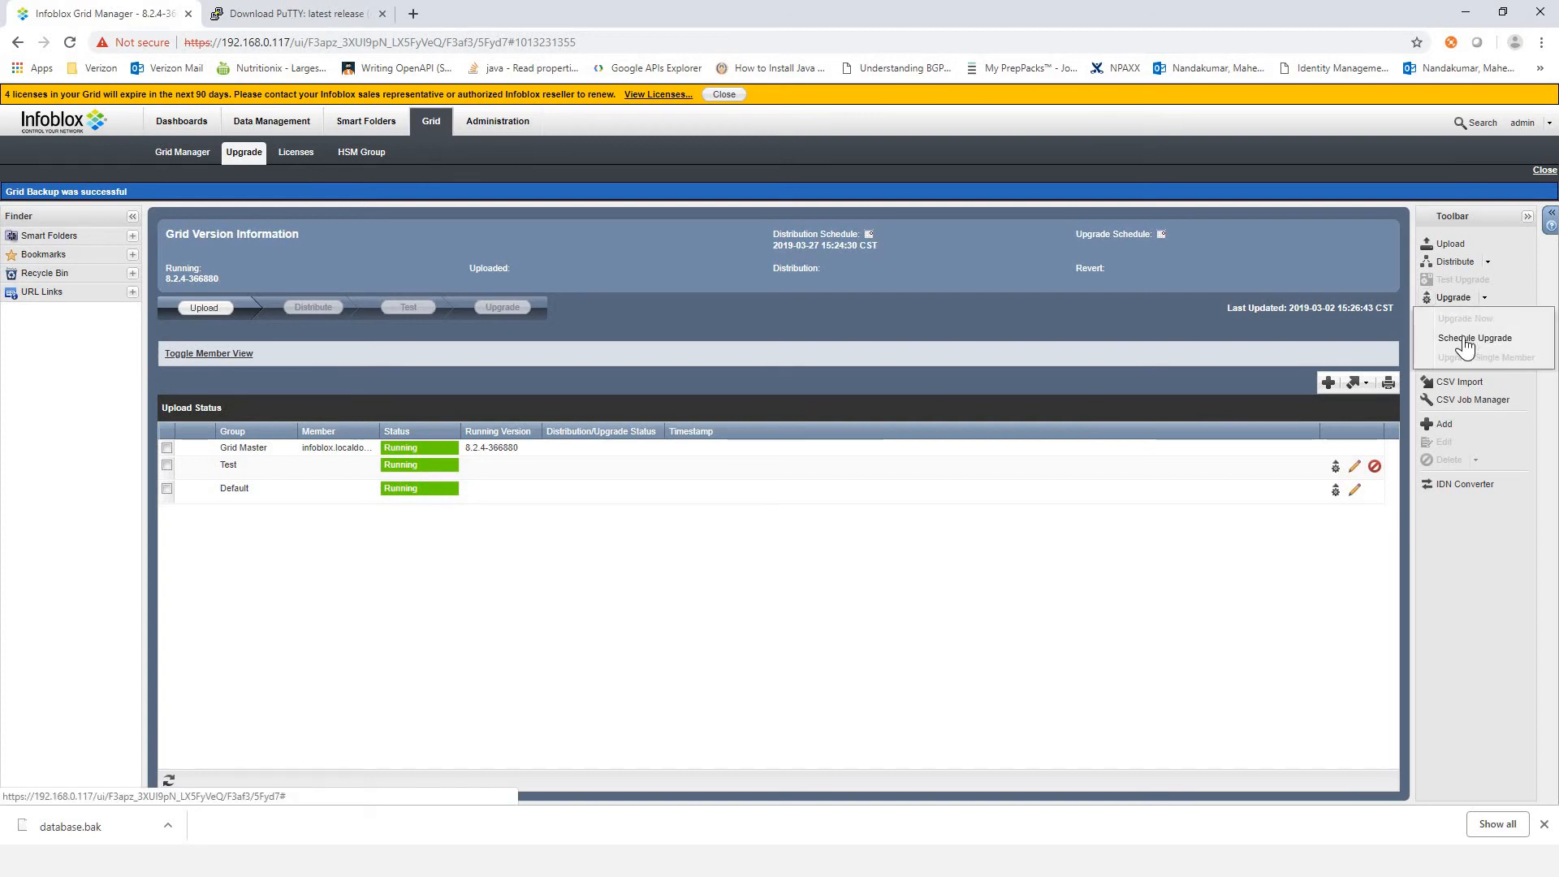
click(1466, 336)
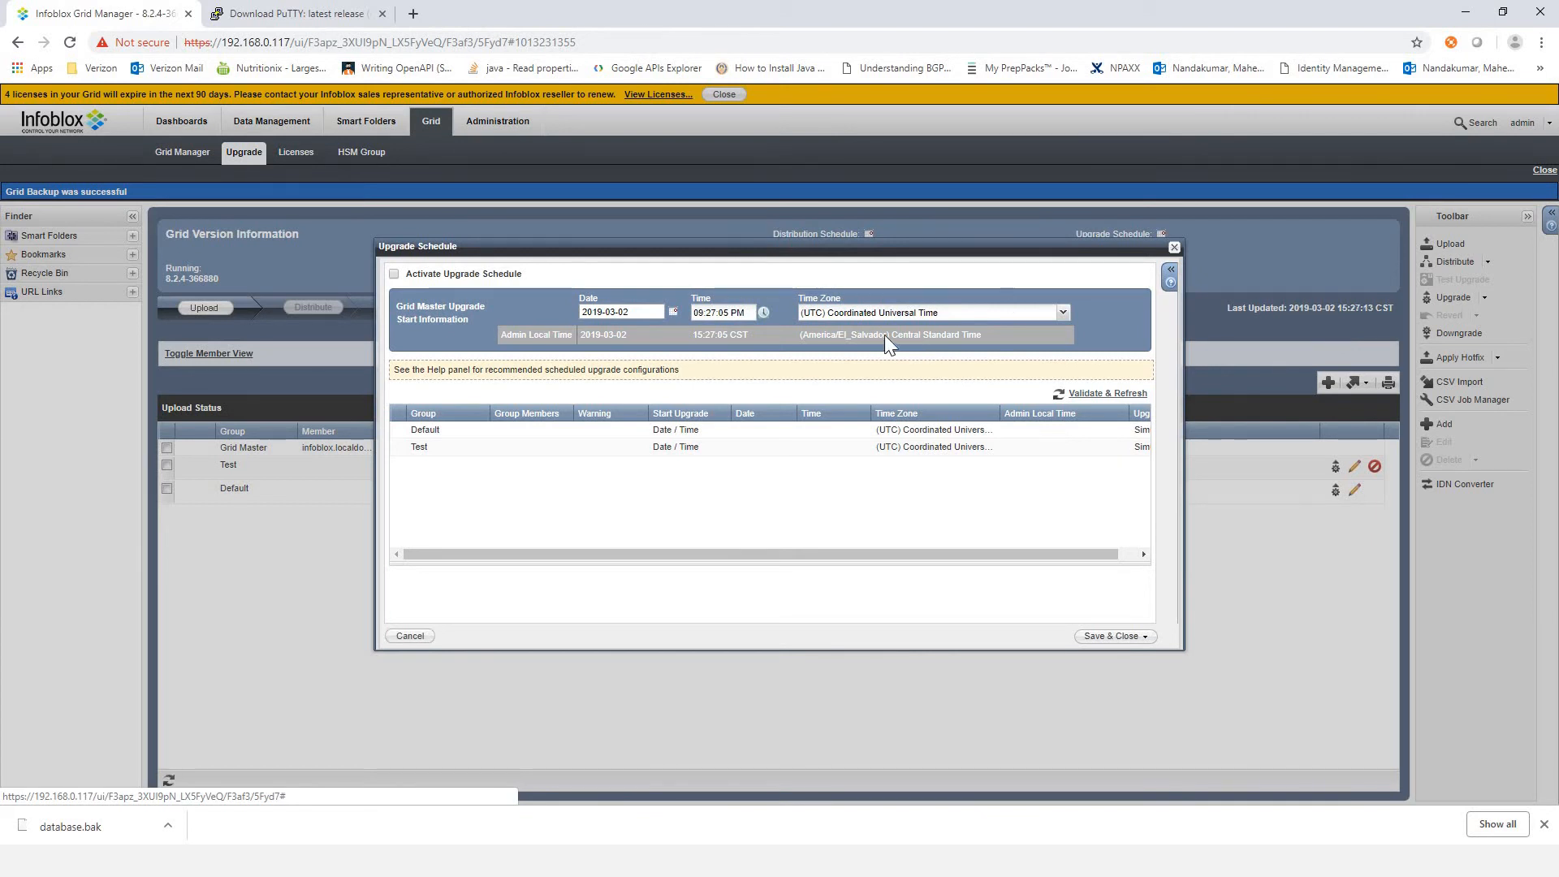
click(393, 275)
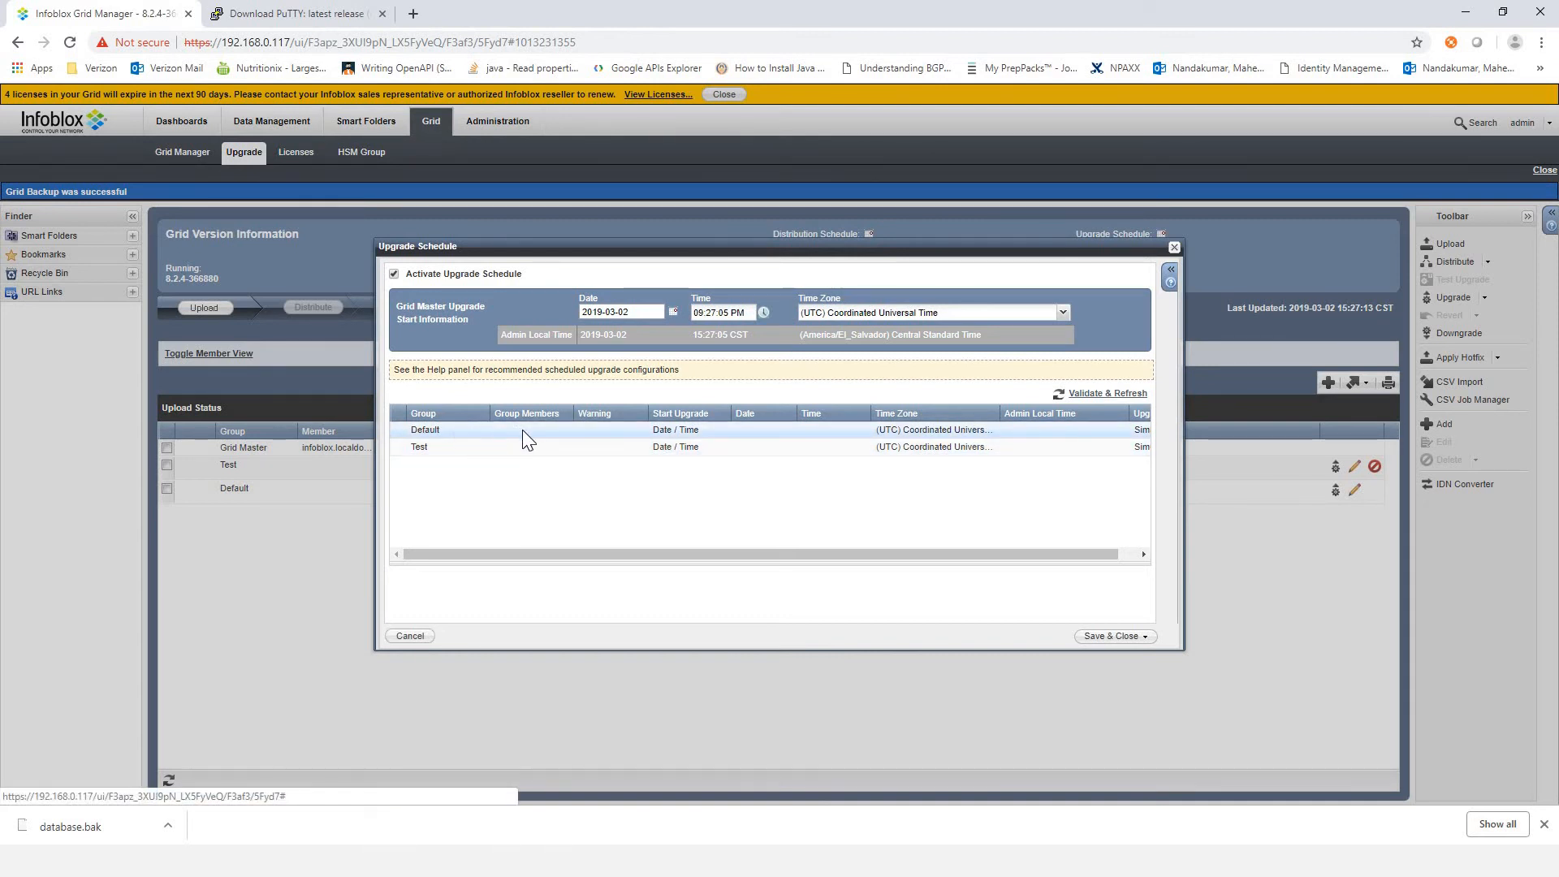
click(683, 431)
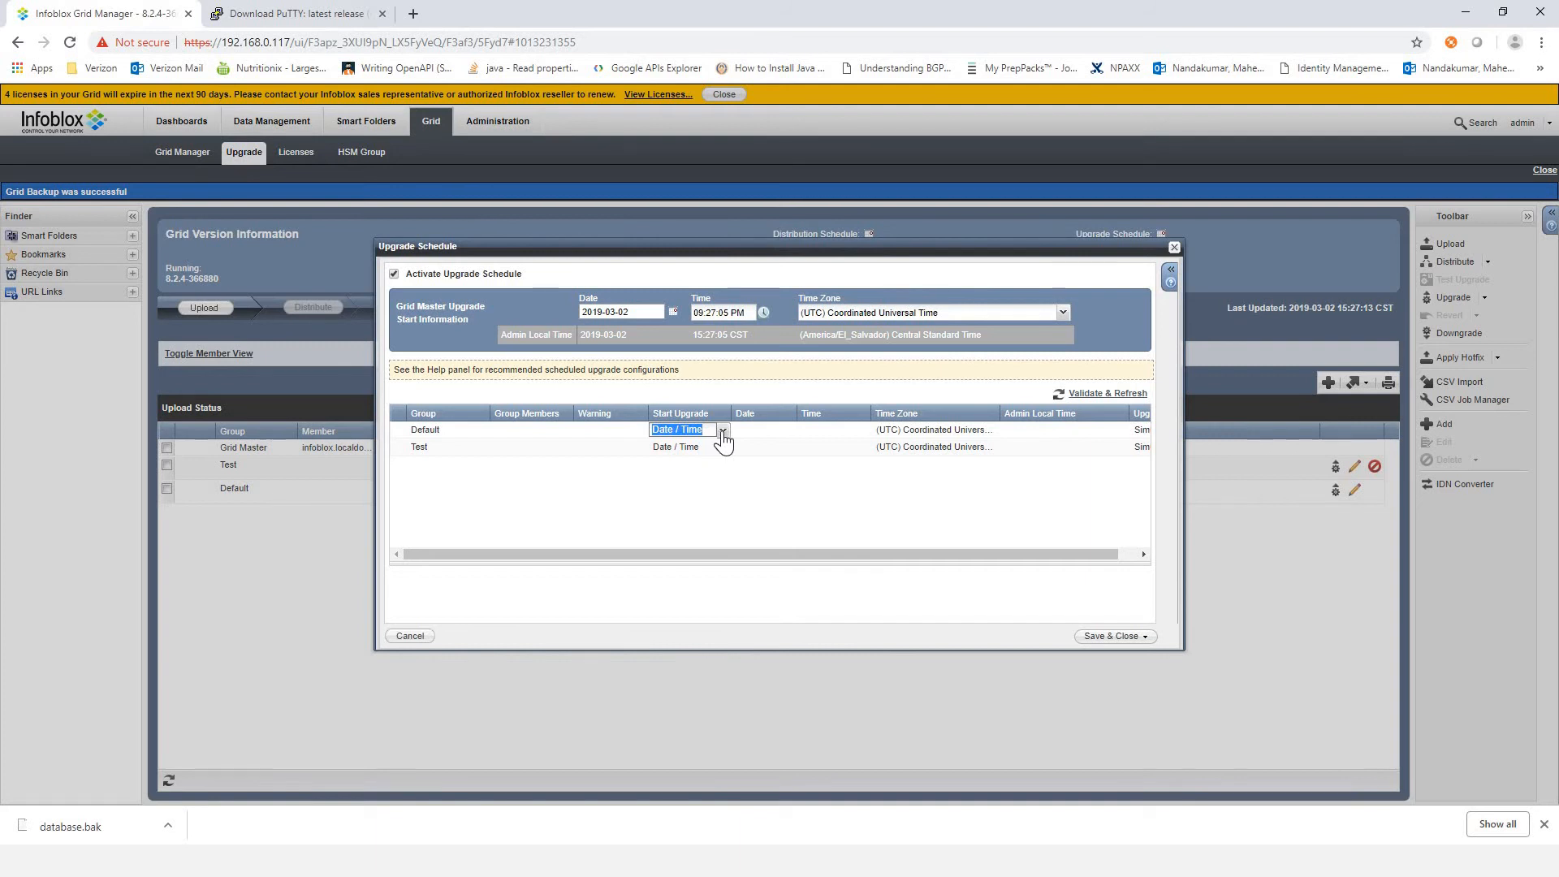
click(723, 431)
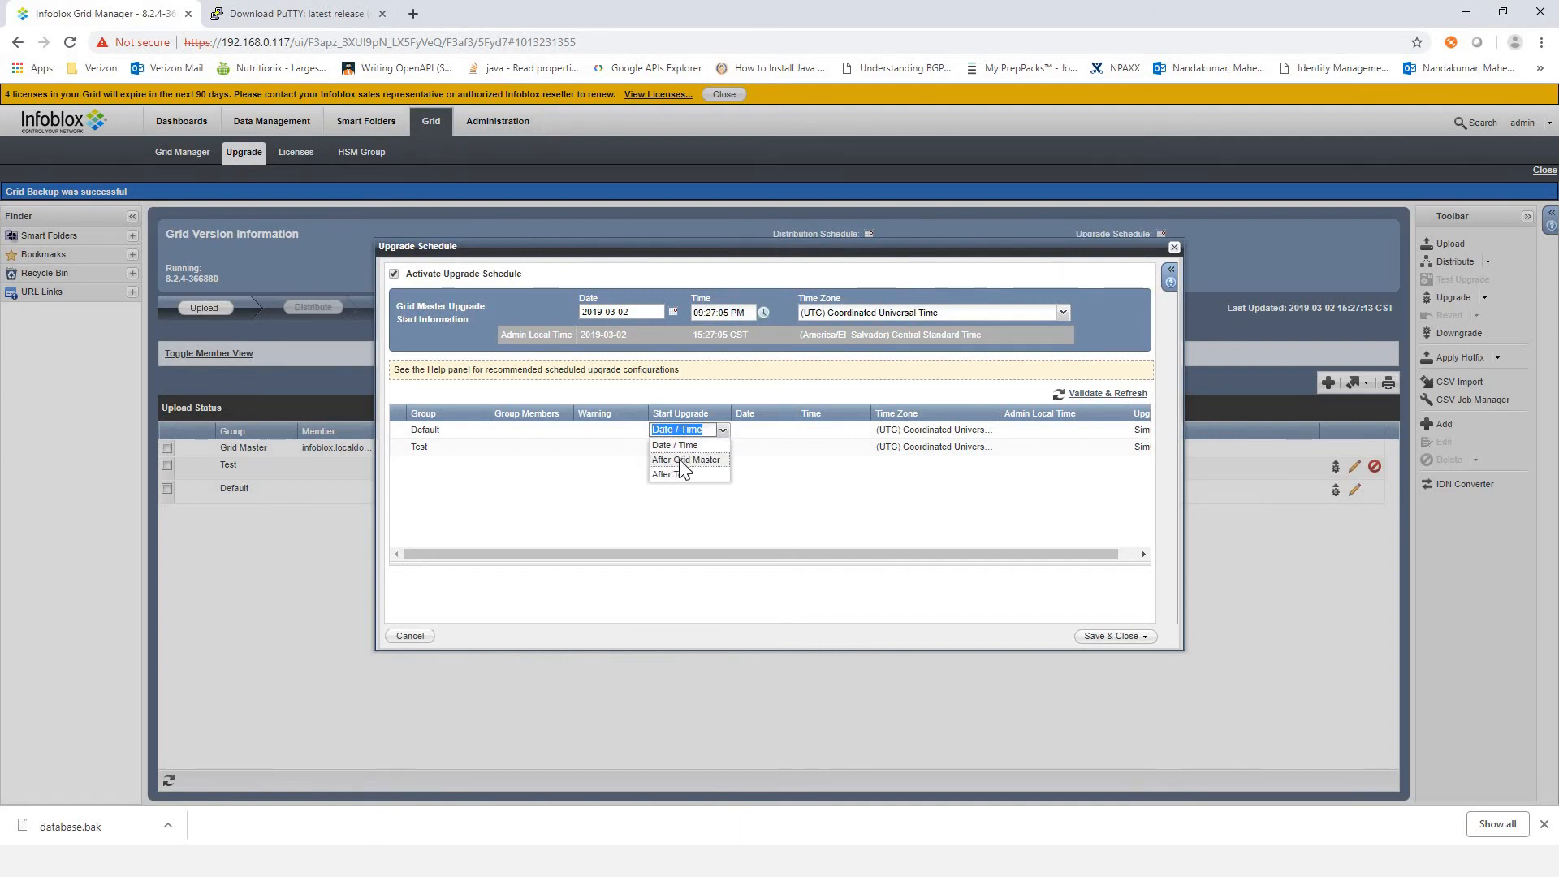
click(683, 460)
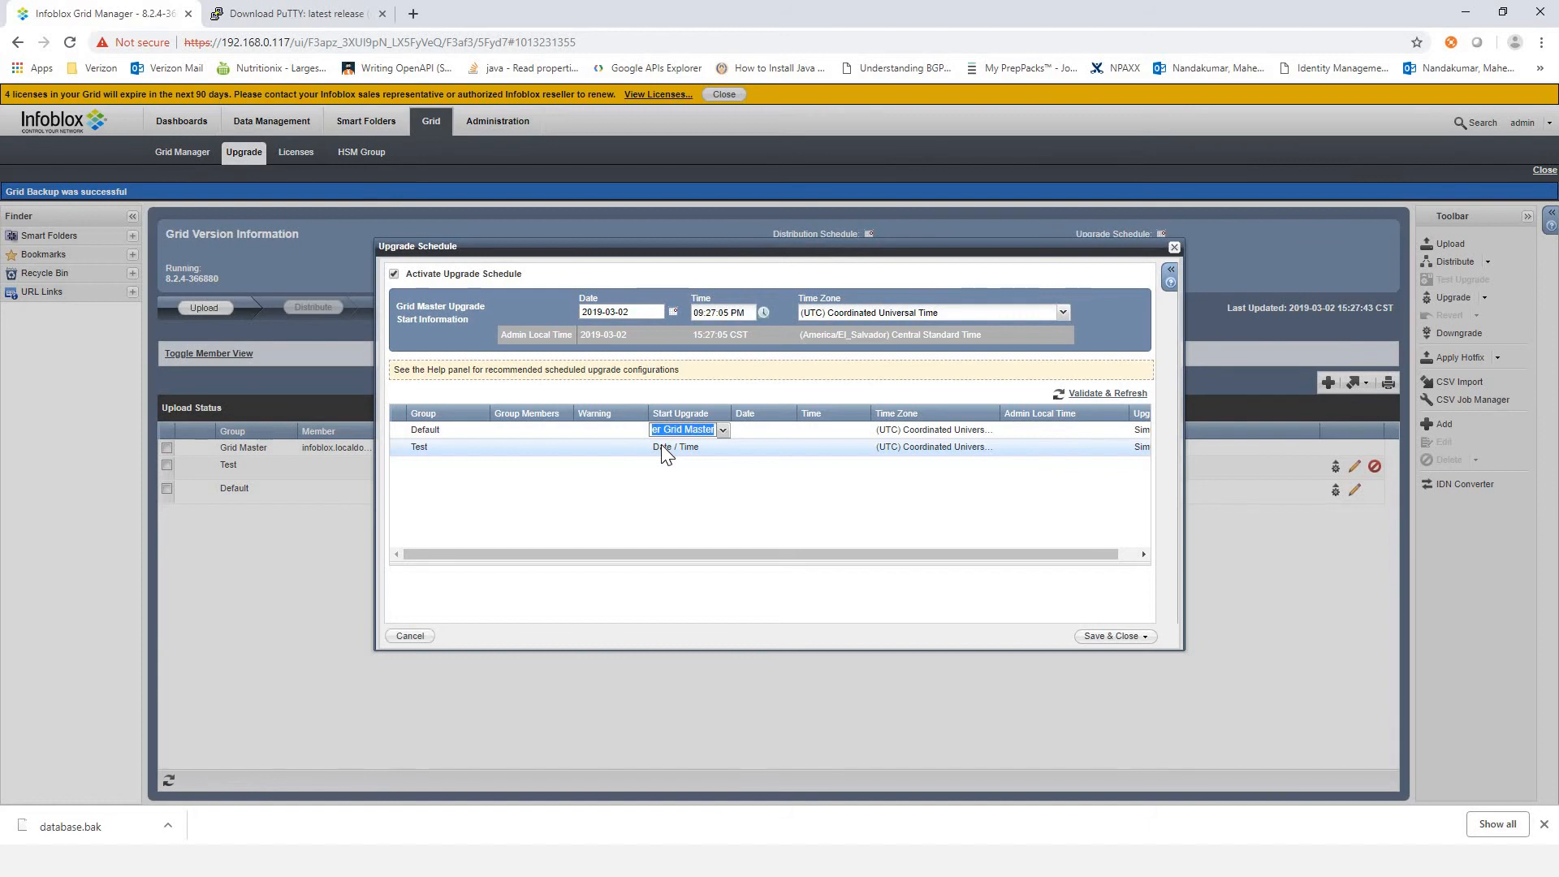
click(642, 456)
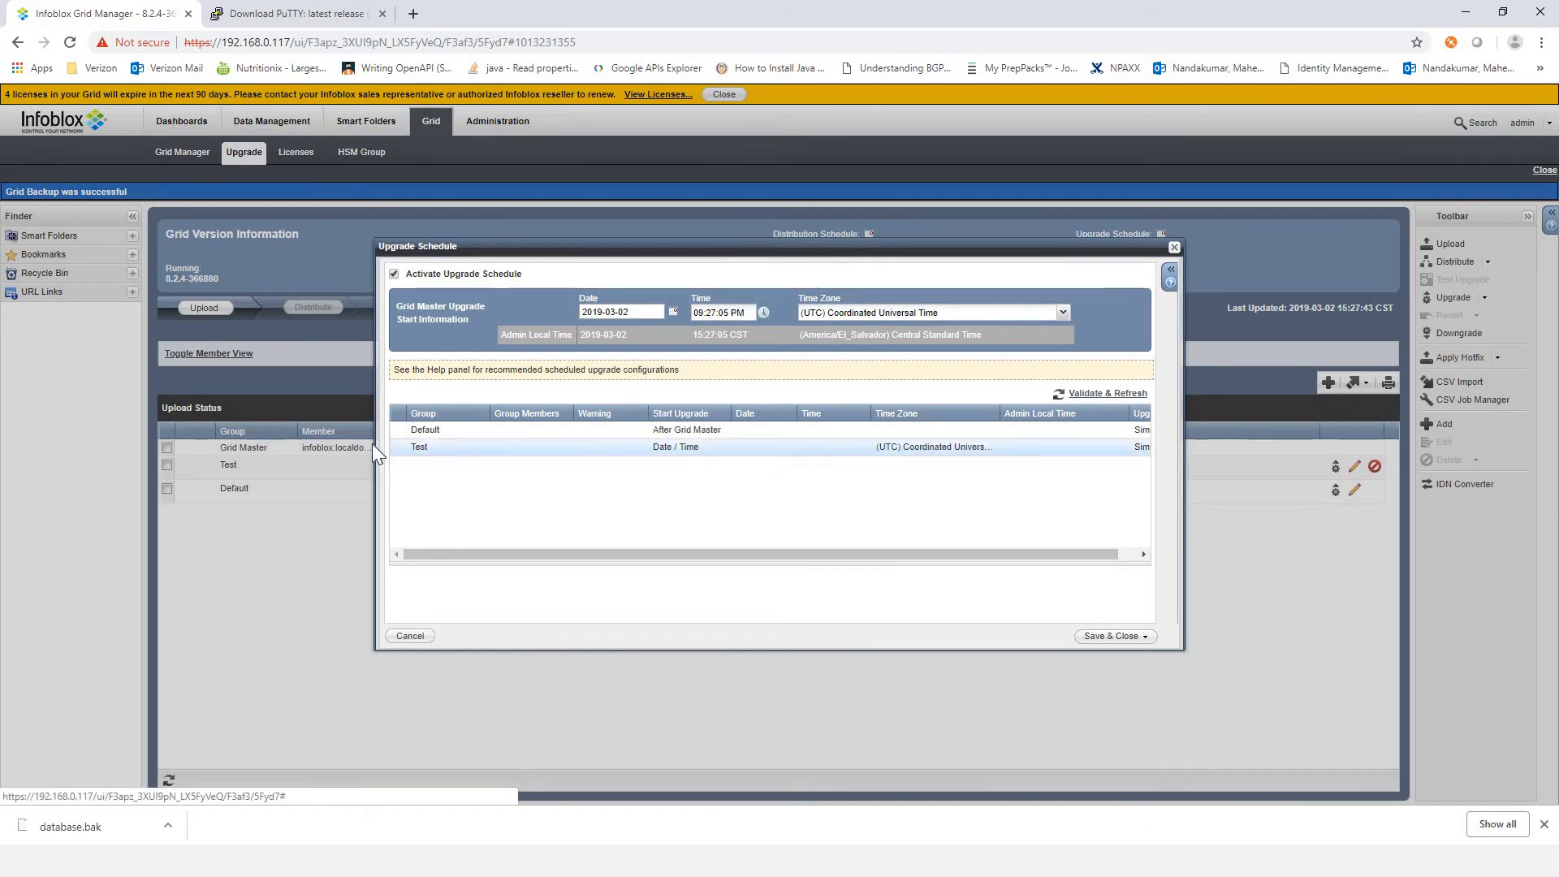
Step: Set the Grid Master upgrade start date to 2019-03-28 and try to save the upgrade schedule
click(678, 448)
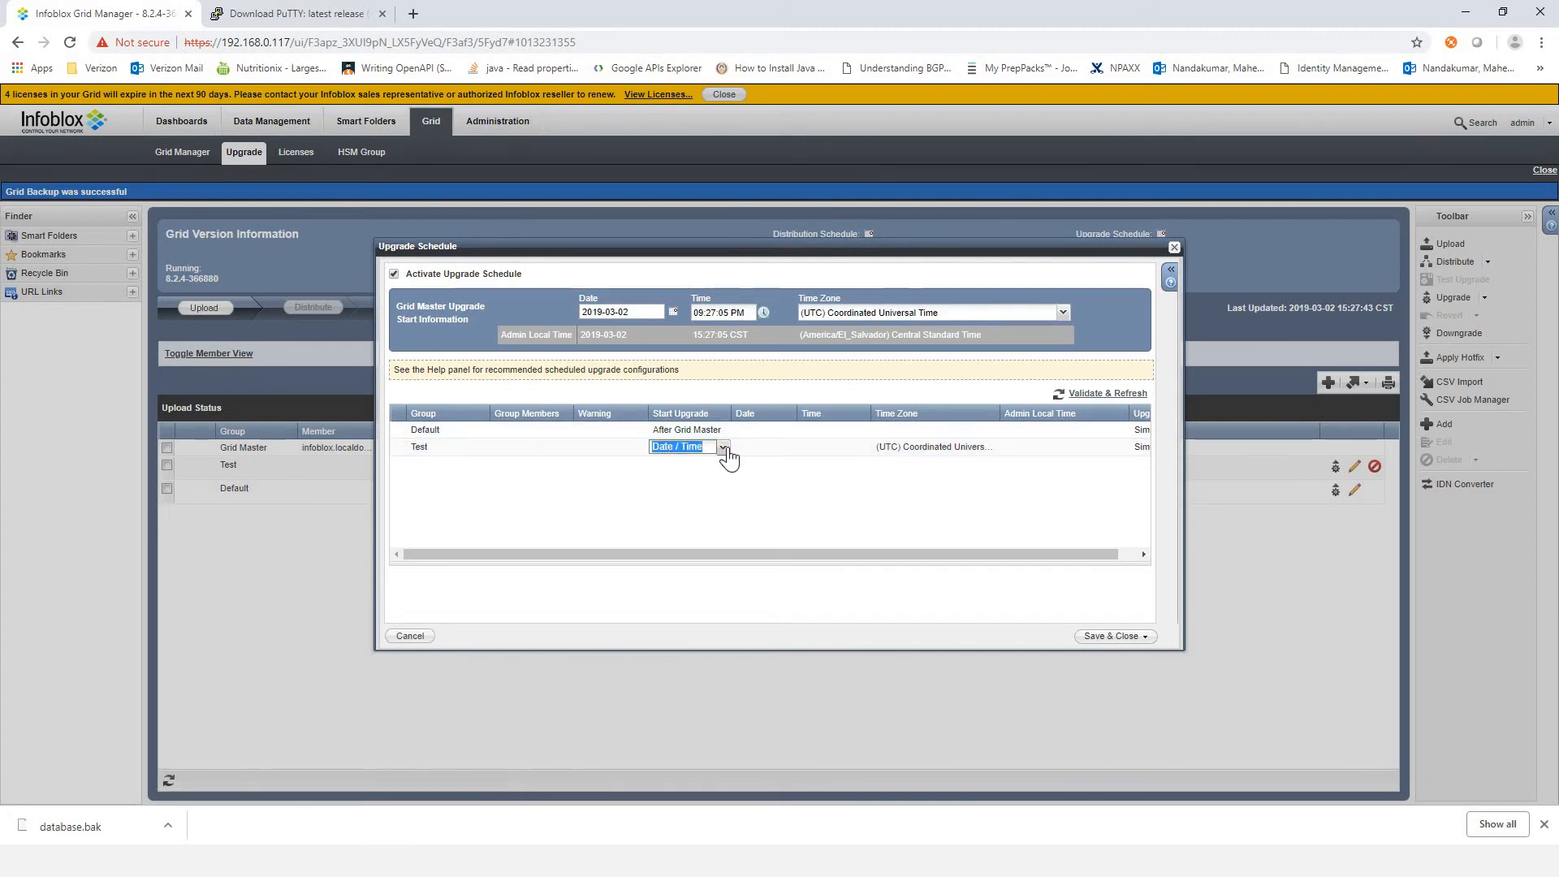
click(723, 448)
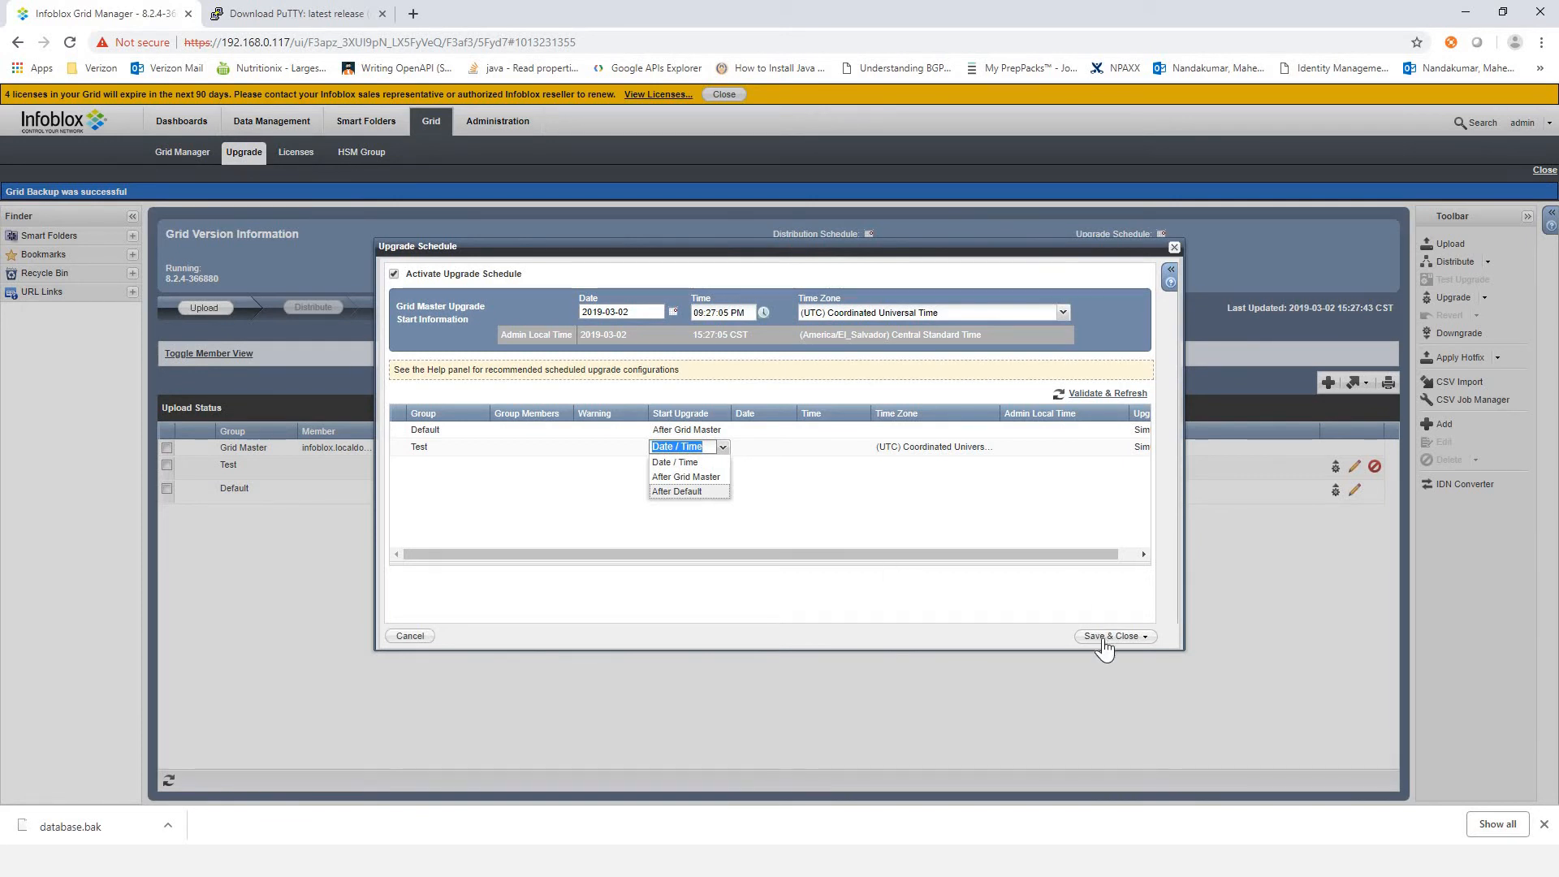
click(673, 312)
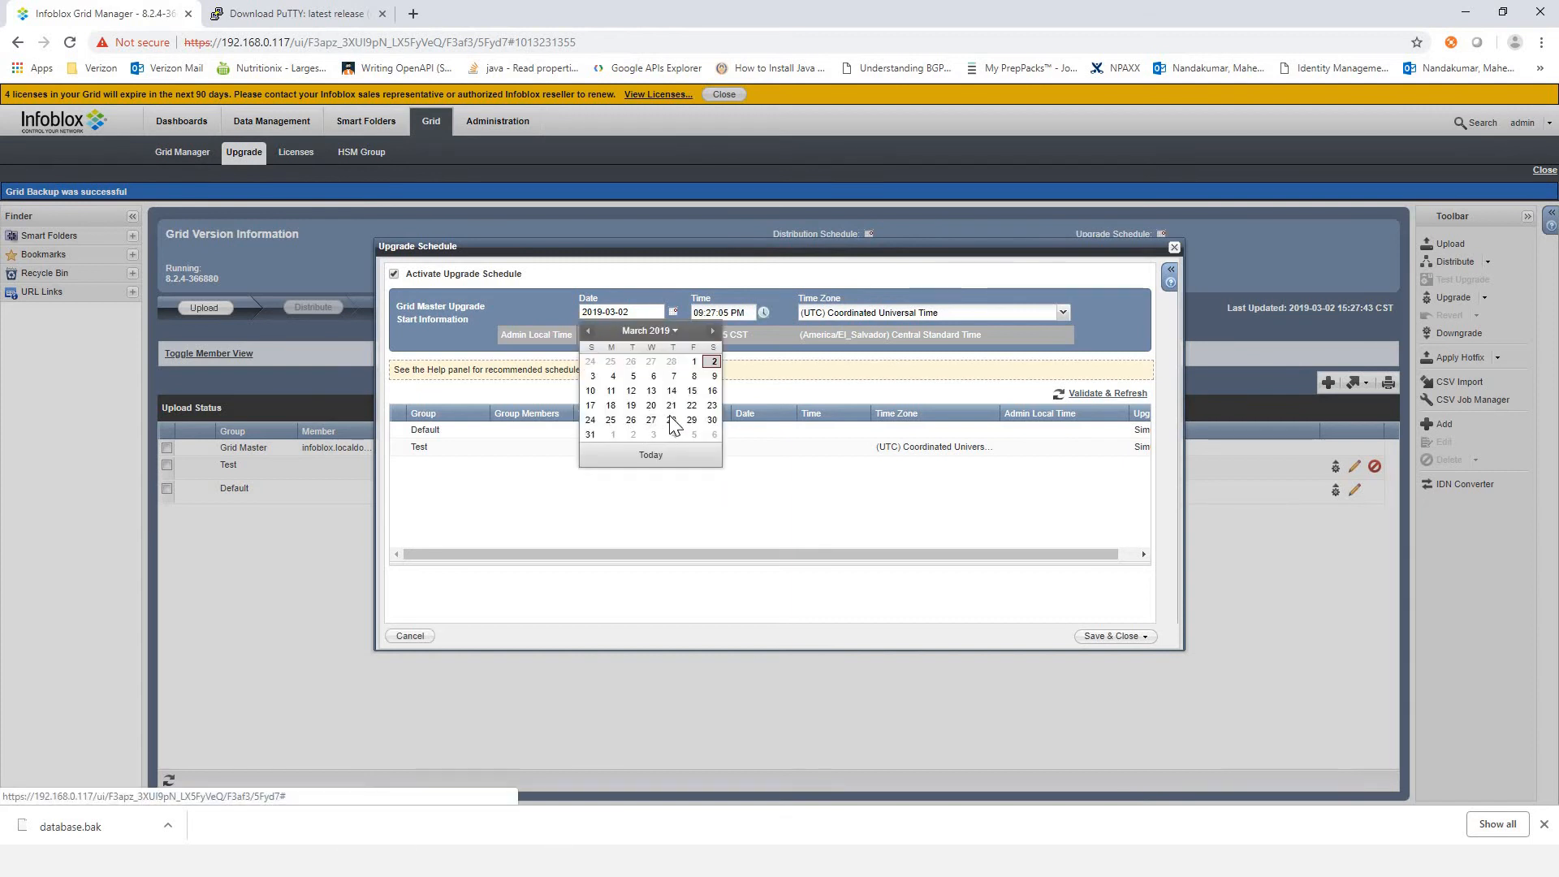
click(671, 419)
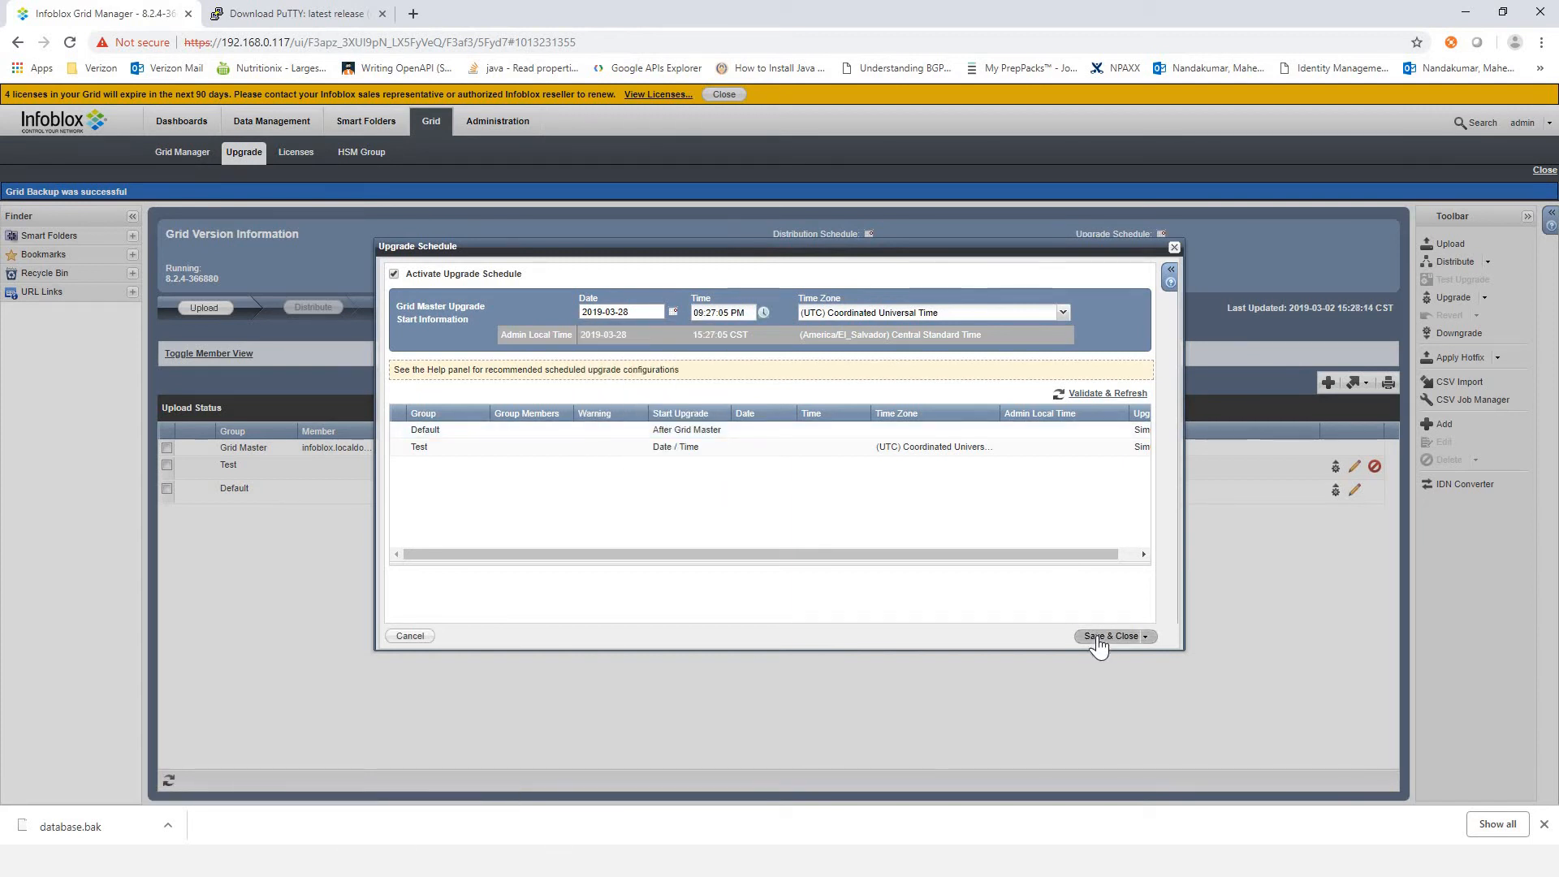
click(1098, 640)
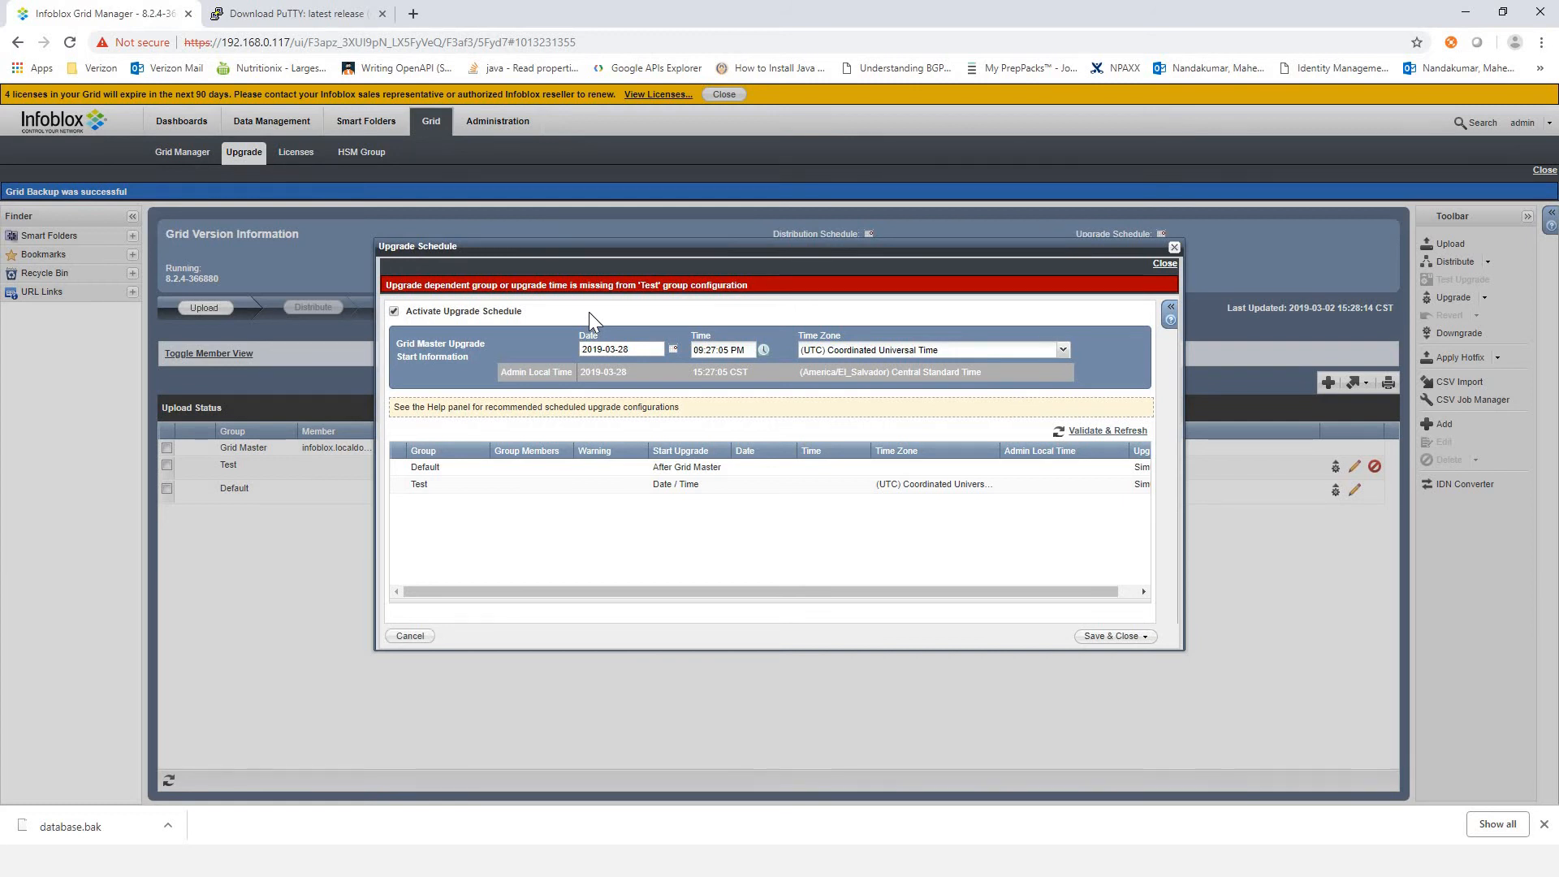
Step: Set the Test group's upgrade to start After Default and save the active upgrade schedule
click(717, 491)
click(721, 485)
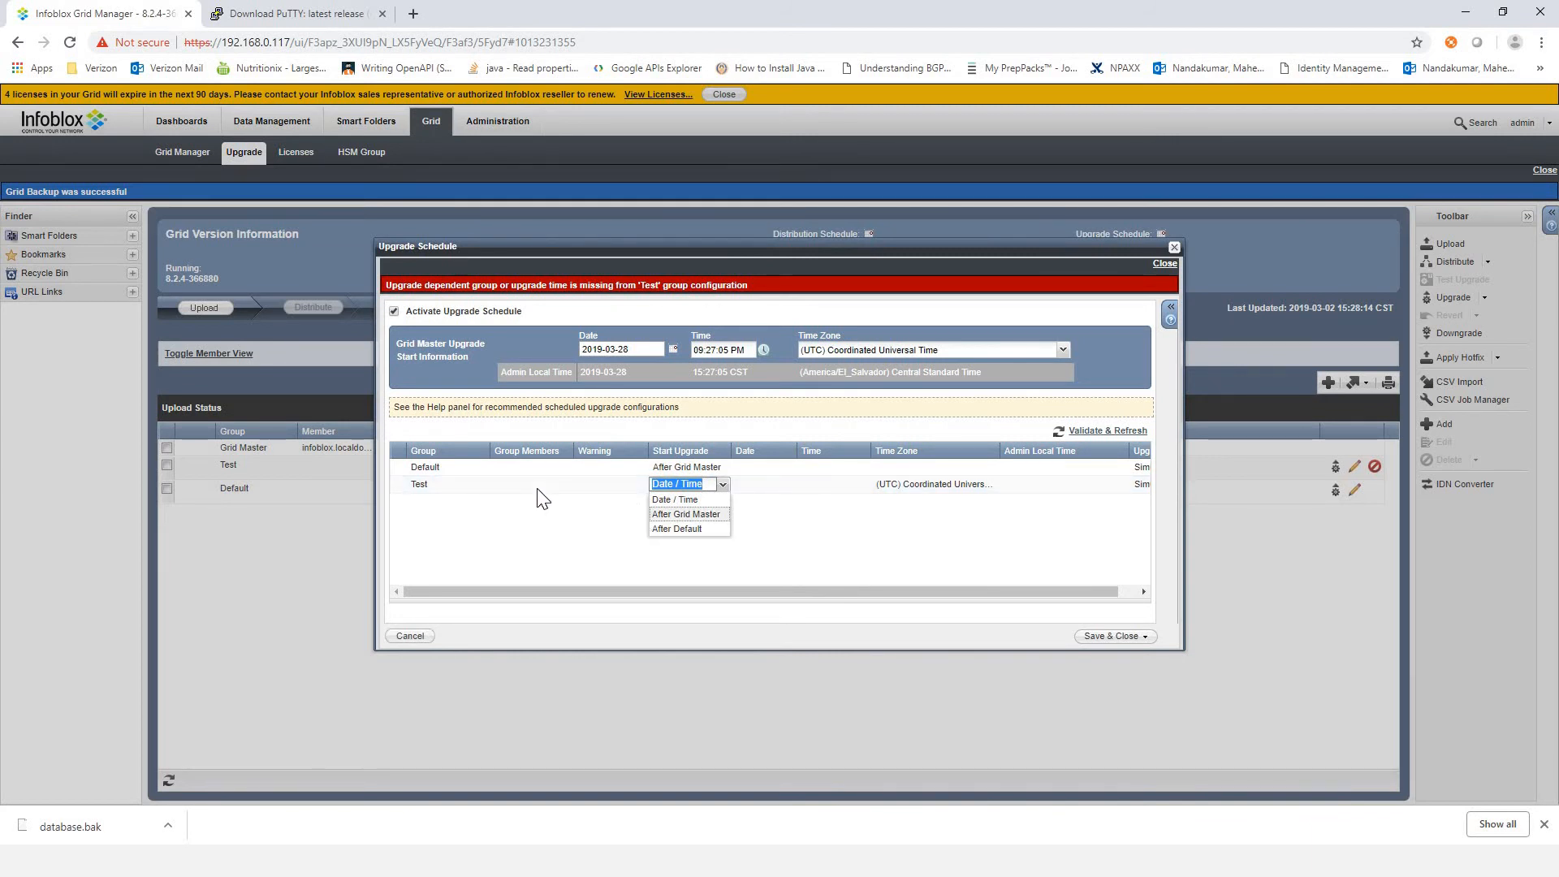
click(680, 529)
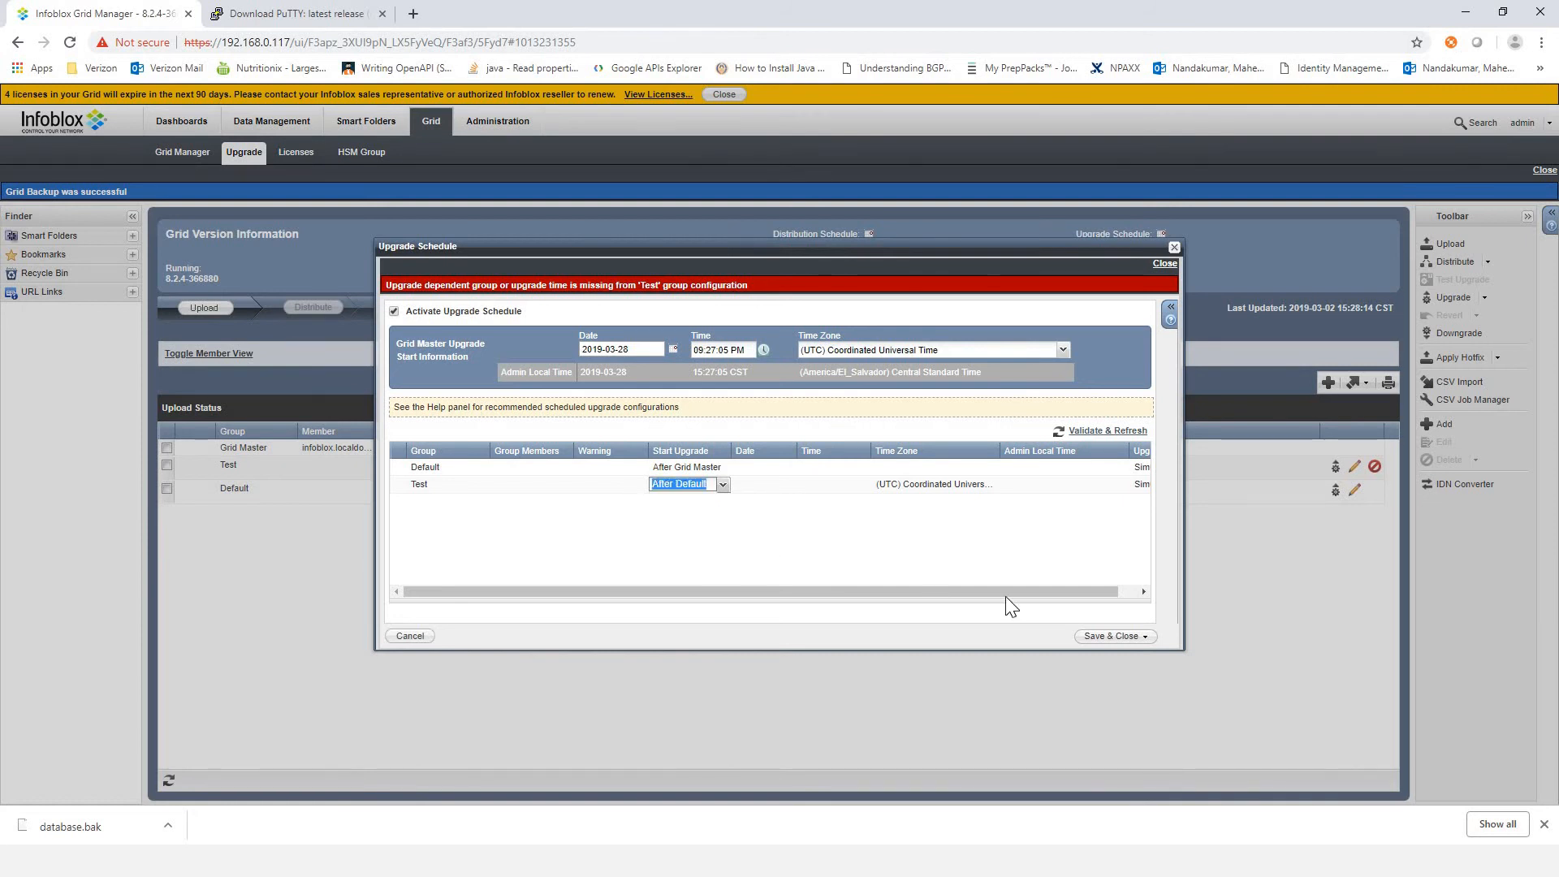
click(1100, 640)
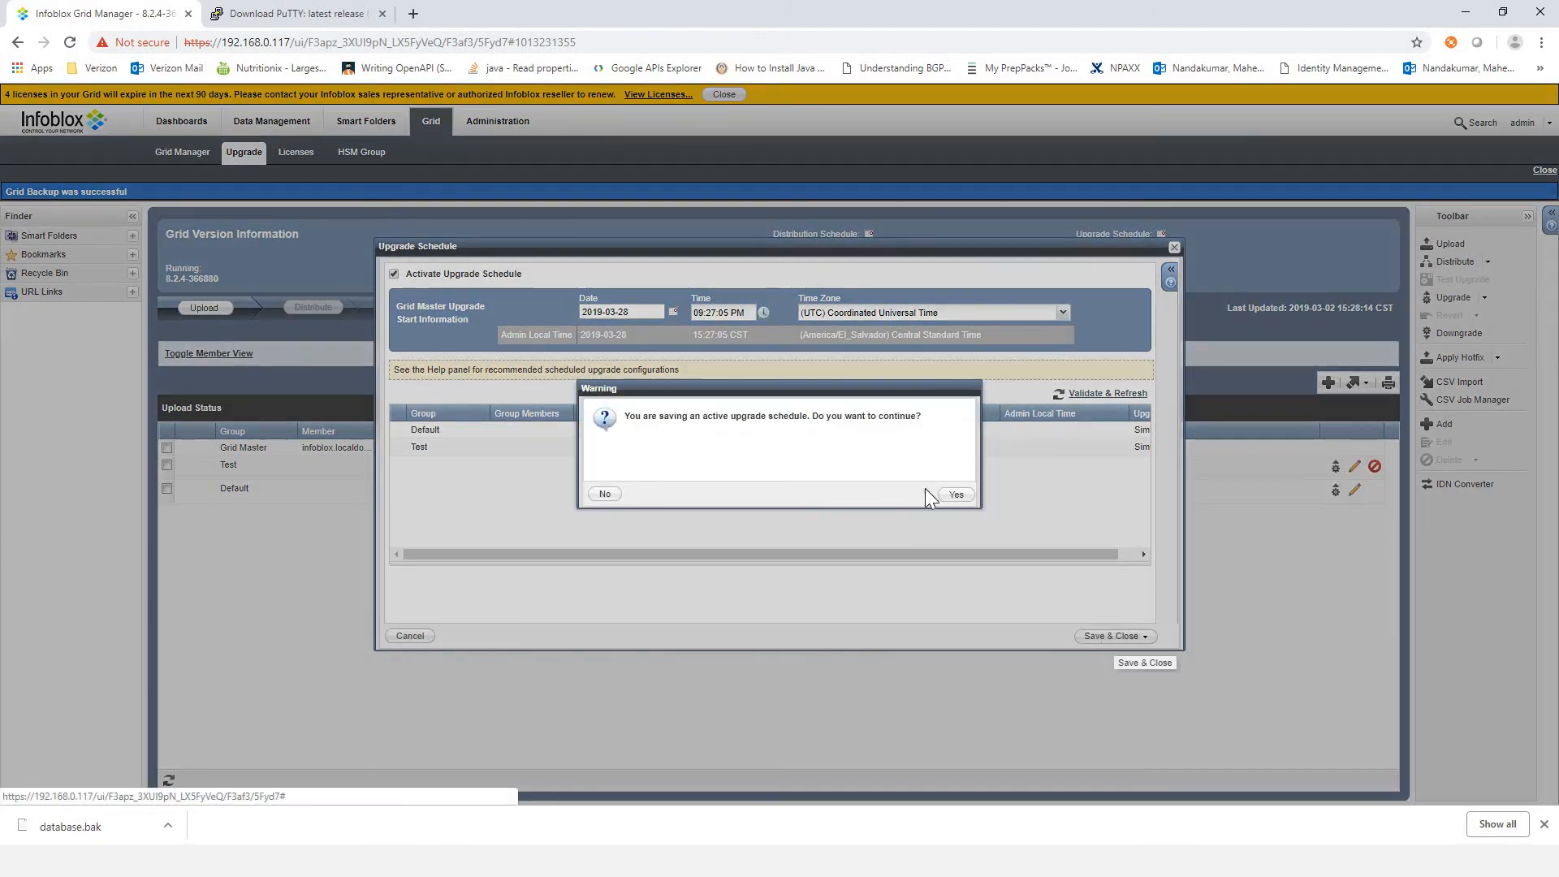
click(954, 494)
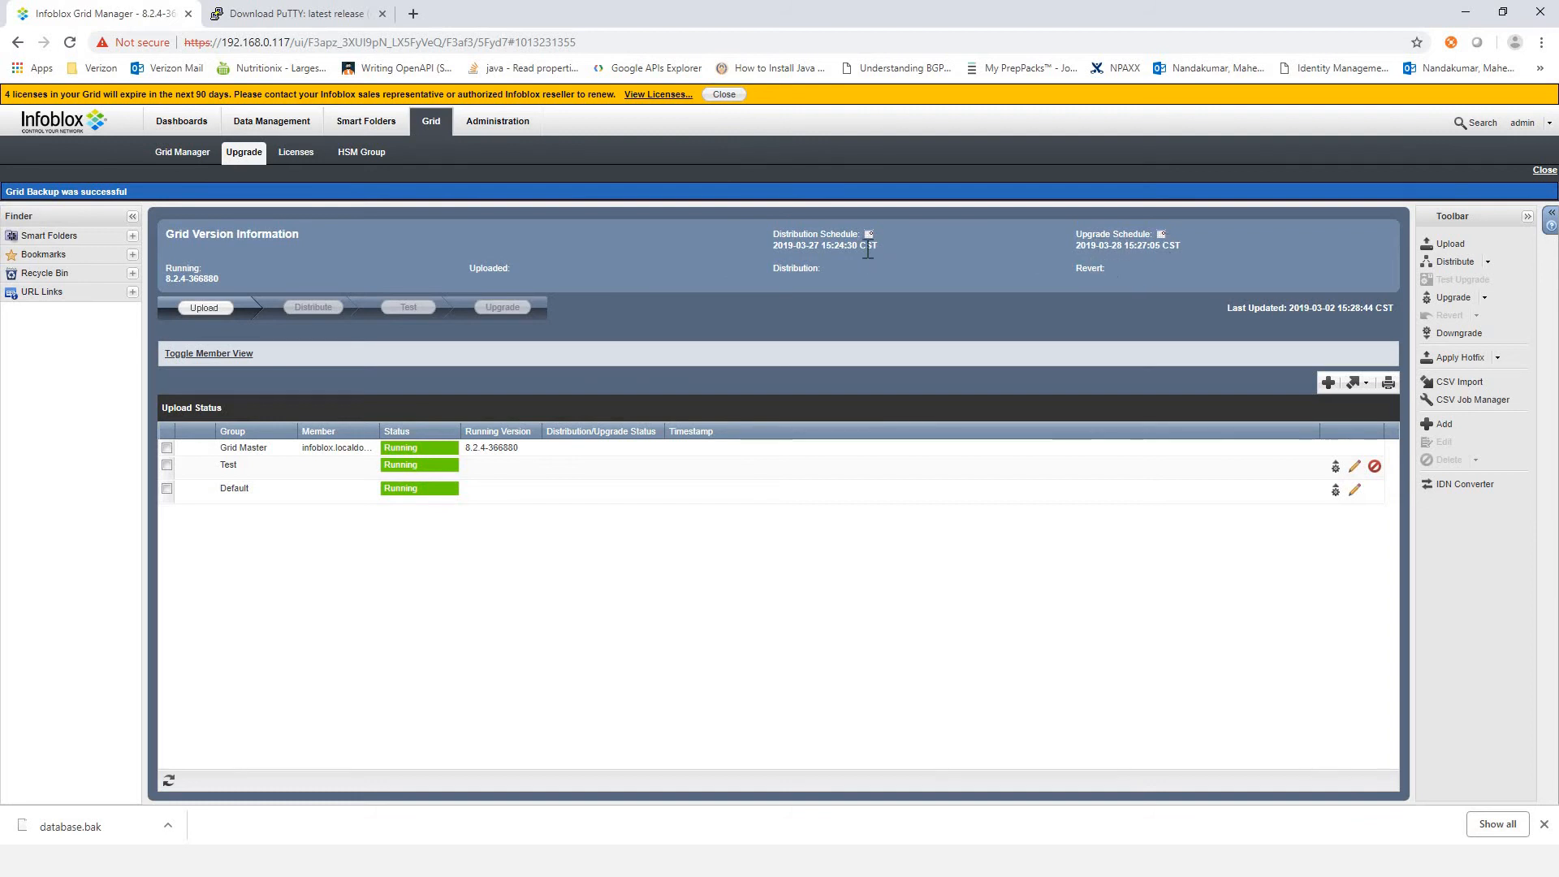
Step: Review the scheduled distribution and upgrade dates in the Grid version information, and switch to the PowerPoint slide show
triple_click(793, 252)
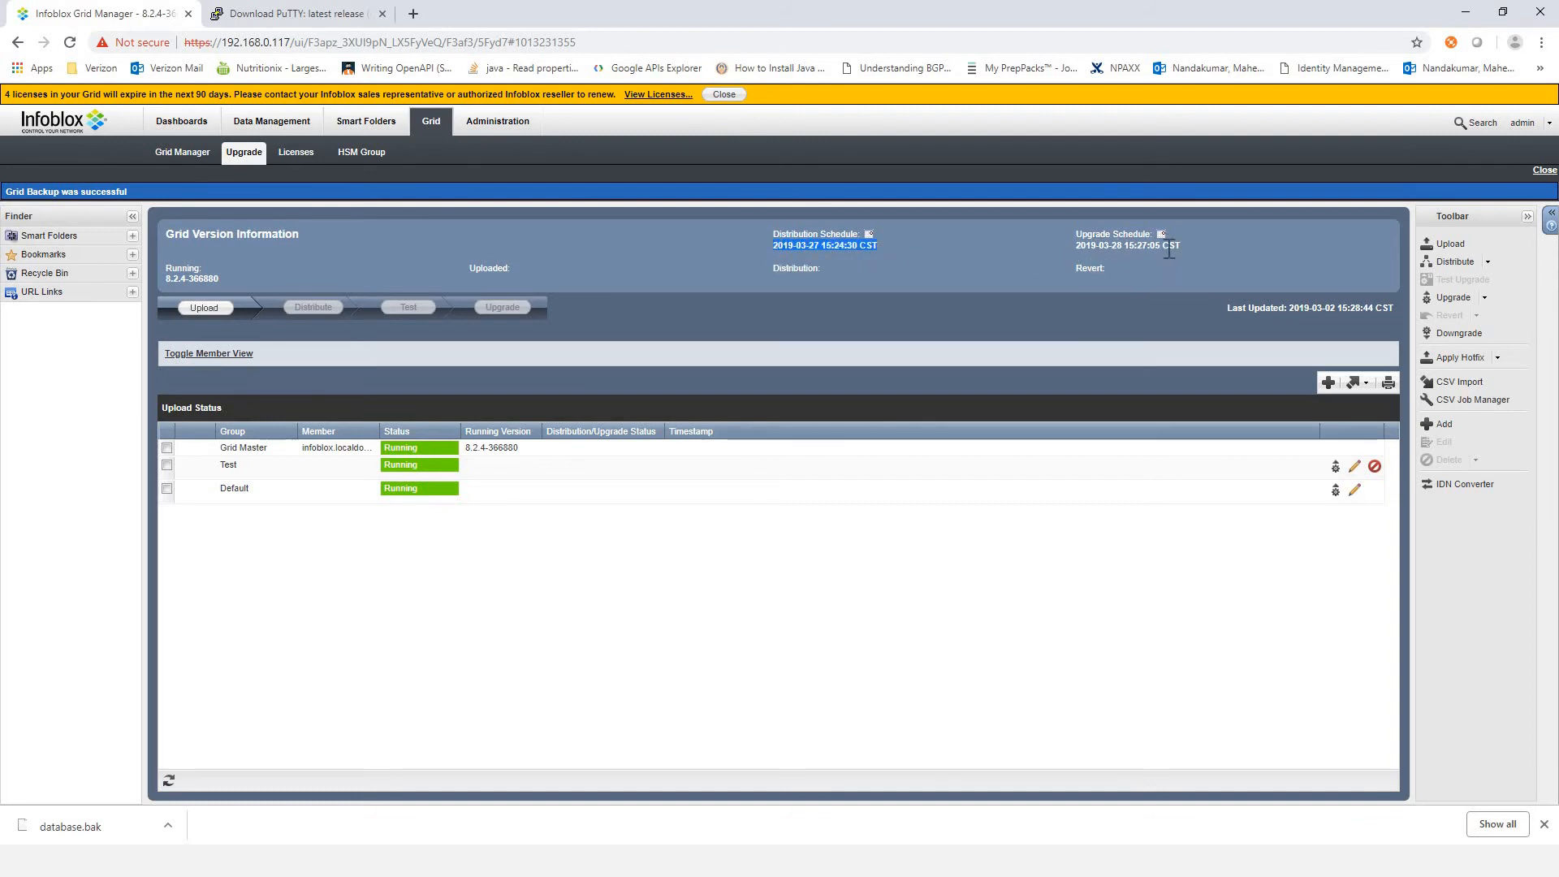
drag(1173, 247, 1059, 242)
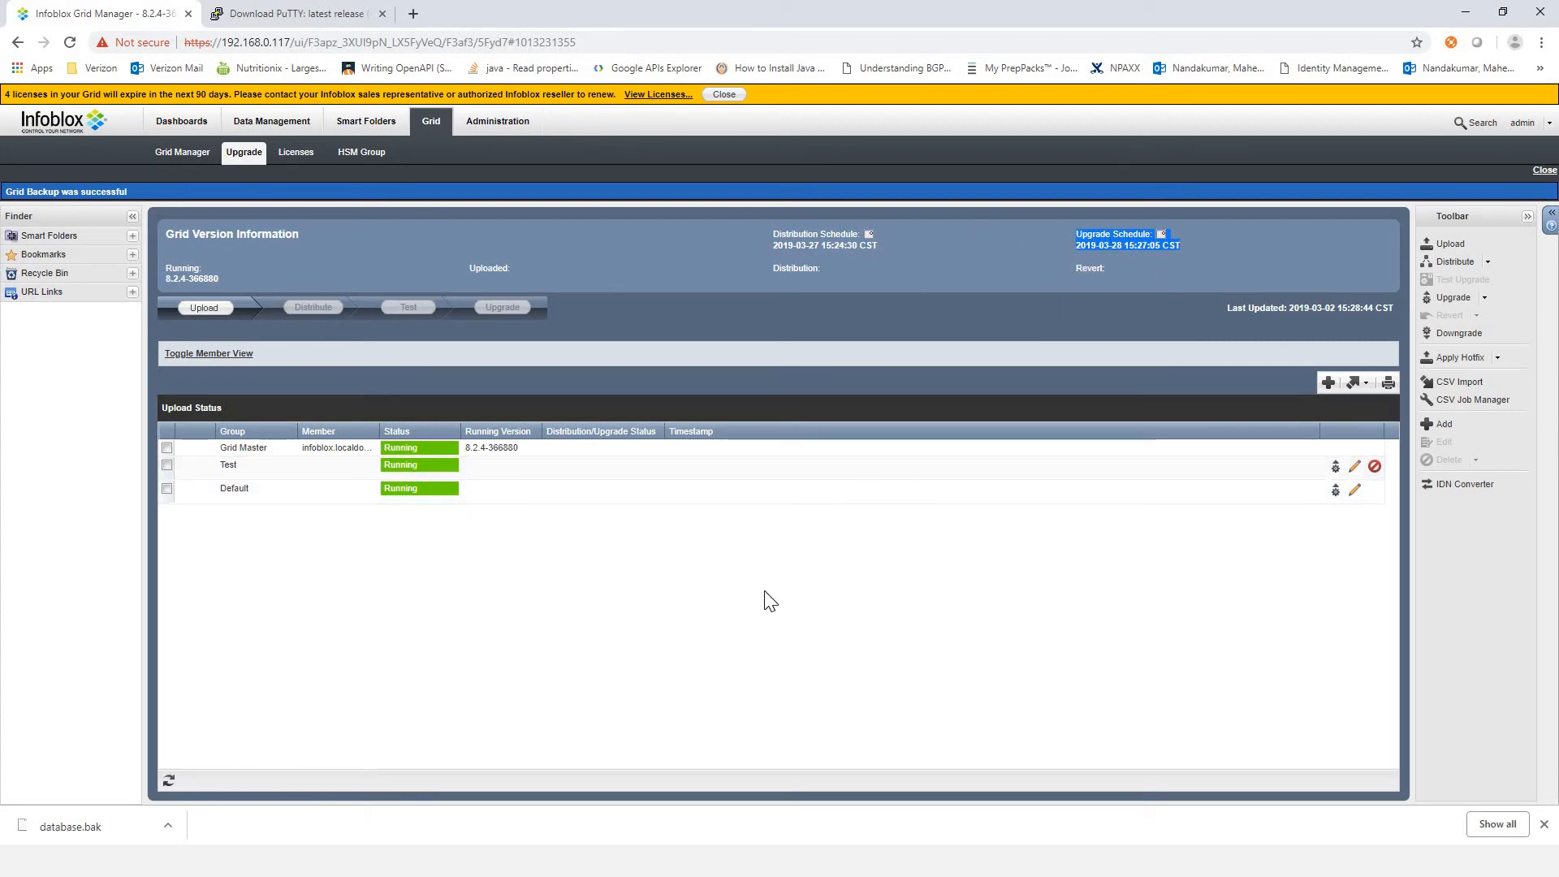
key(alt+Tab)
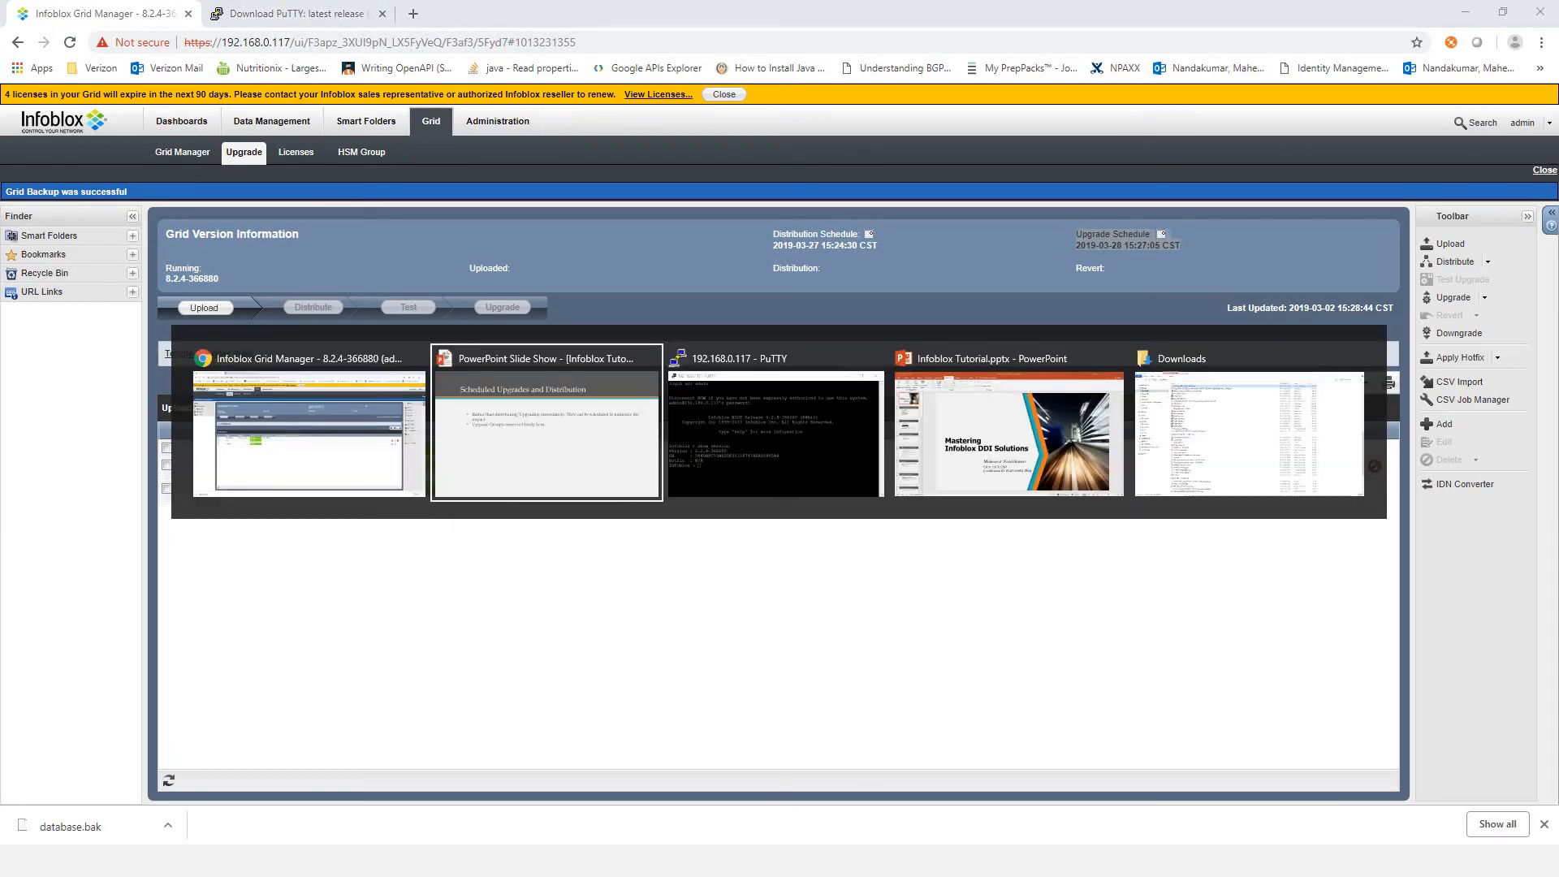